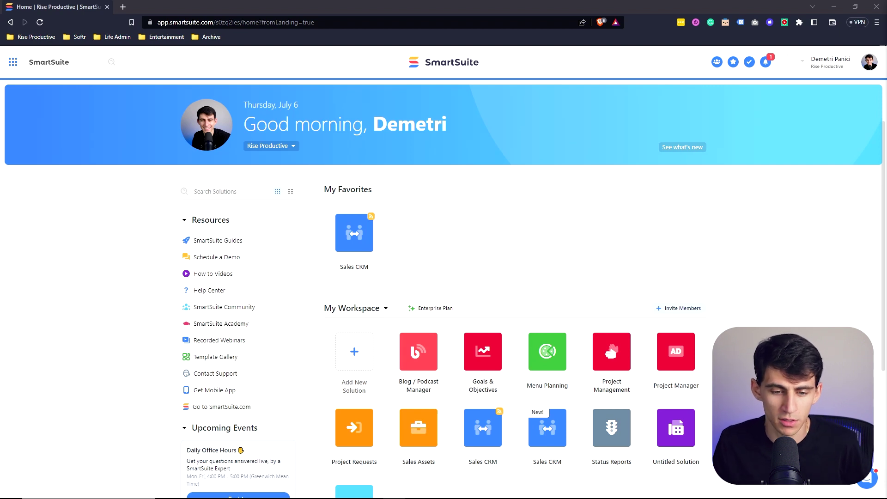
Review the workspace options, then begin a new solution from a template.
left_click(362, 310)
scroll(388, 302, "down", 1)
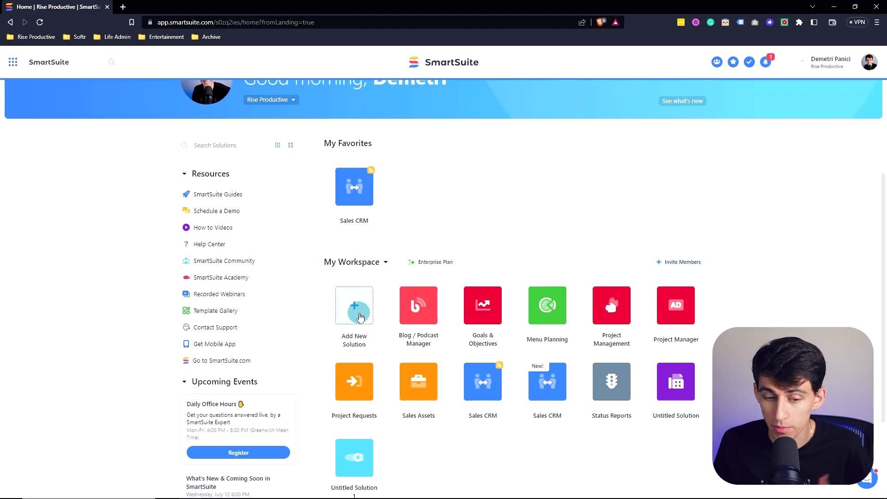
left_click(360, 317)
left_click(354, 369)
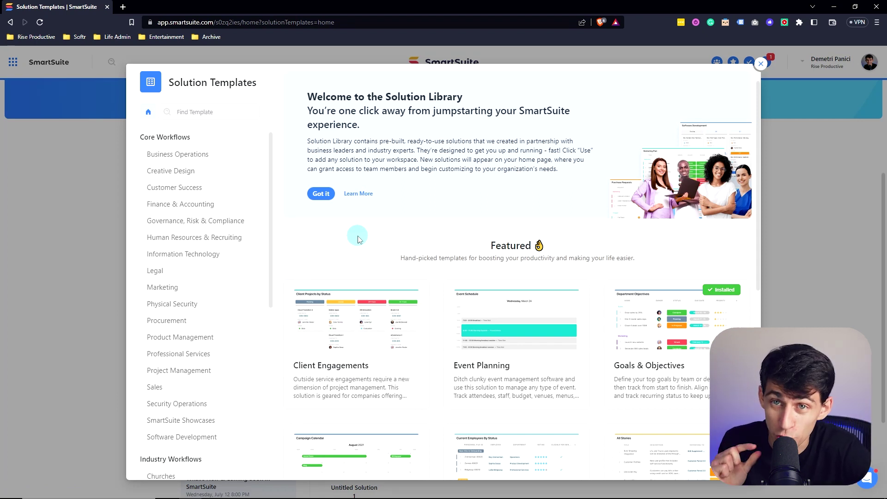
Browse the template categories, including Event Planning, and pick the Agency Accounts template.
scroll(462, 286, "down", 5)
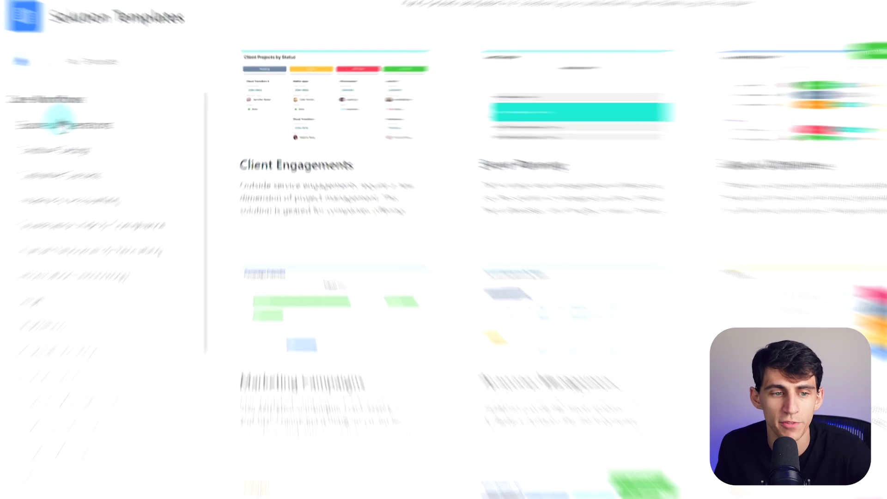
scroll(69, 147, "down", 10)
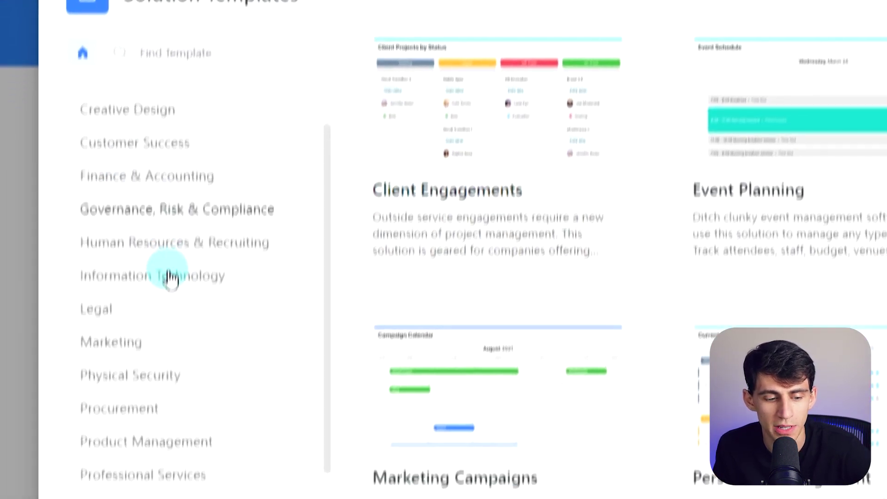
scroll(220, 388, "down", 2)
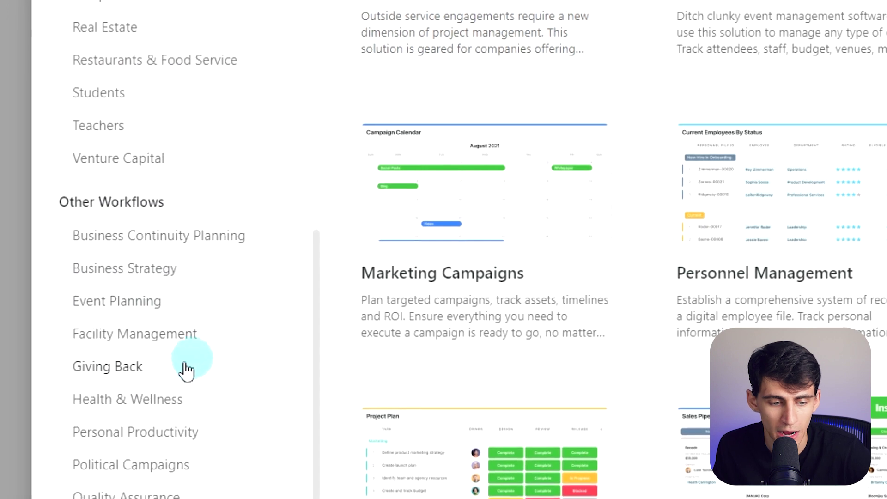
left_click(134, 301)
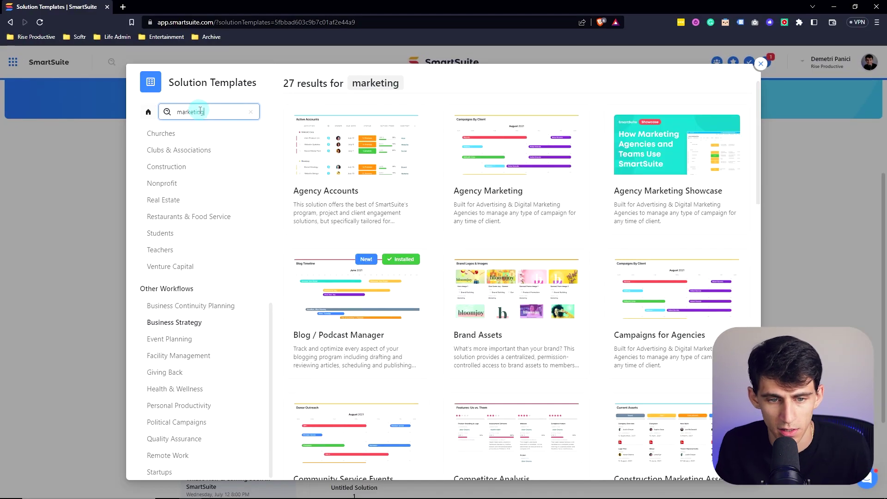
mouse_move(571, 182)
mouse_move(330, 147)
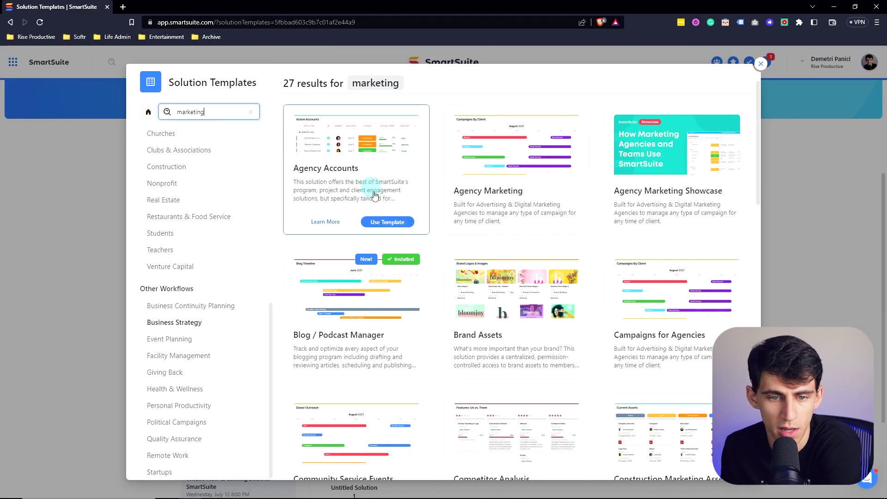
left_click(389, 222)
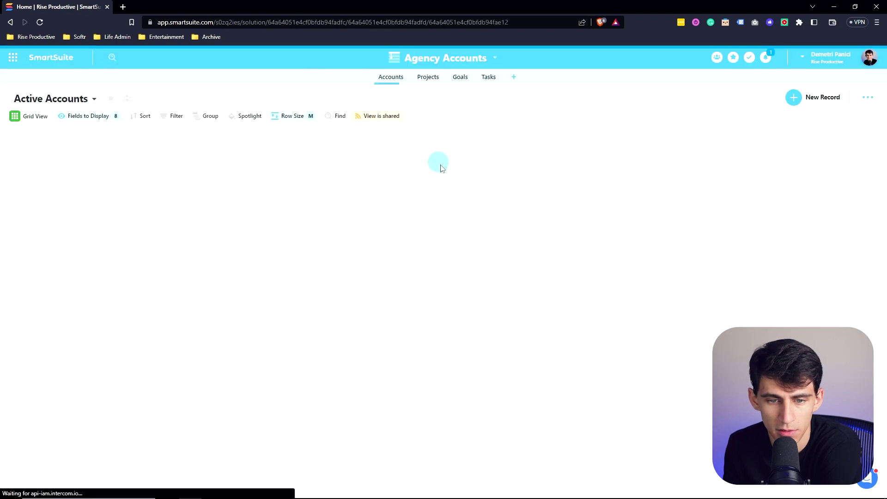
Set the solution colour to Cherry Red.
left_click(495, 58)
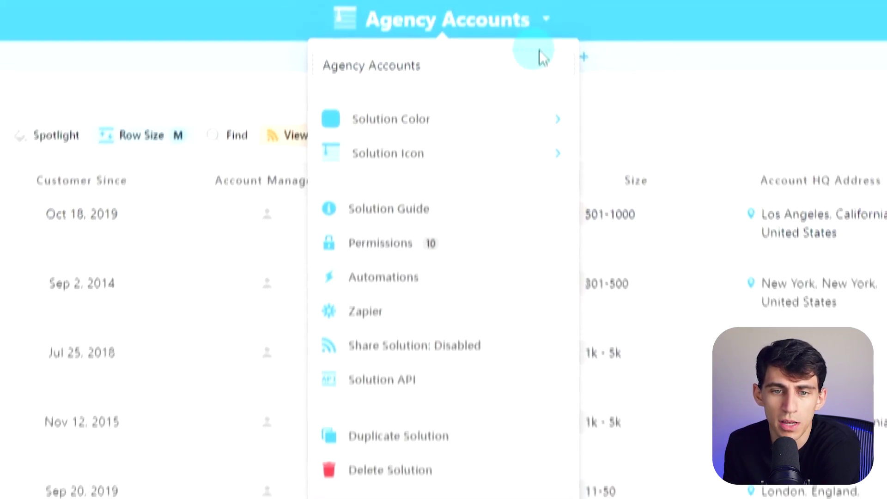
left_click(497, 137)
left_click(723, 118)
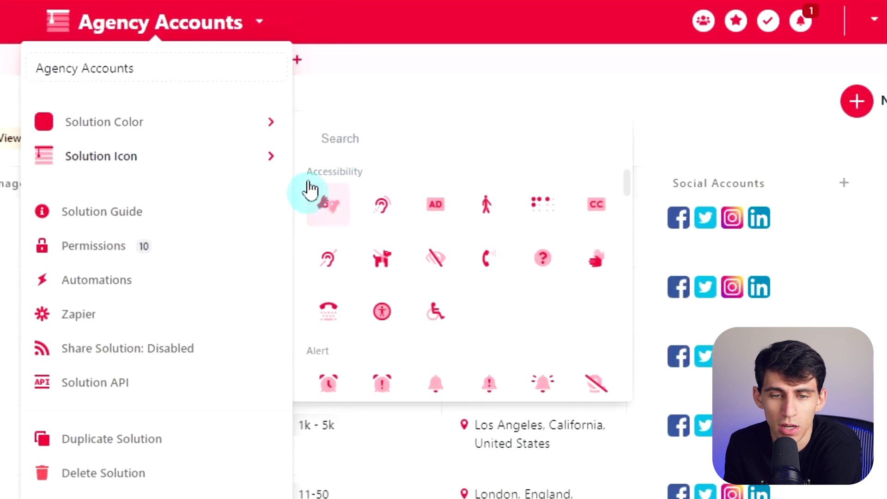
Give the solution a 'person' icon, then look at the Projects and Tasks tables.
left_click(403, 147)
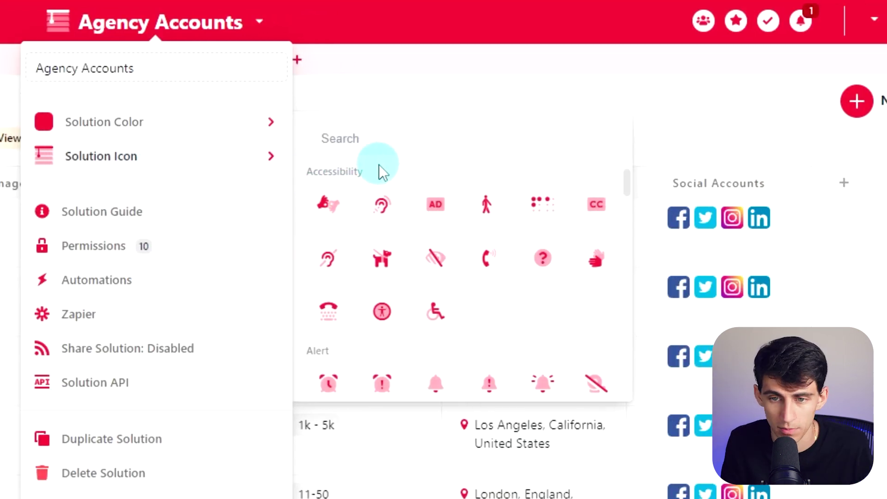
type("person")
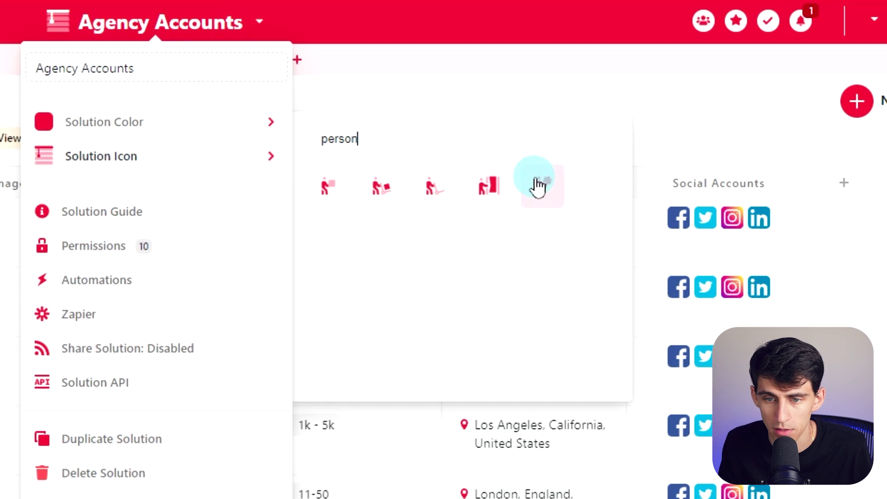
left_click(331, 187)
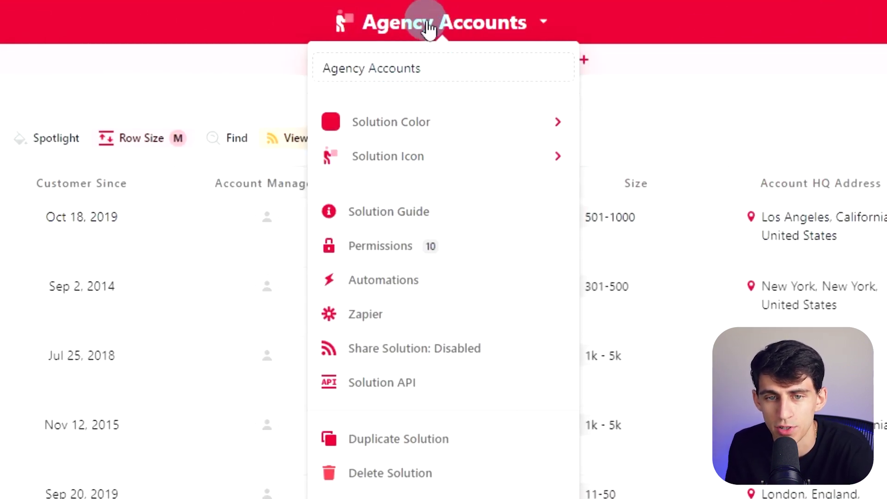
key("Escape")
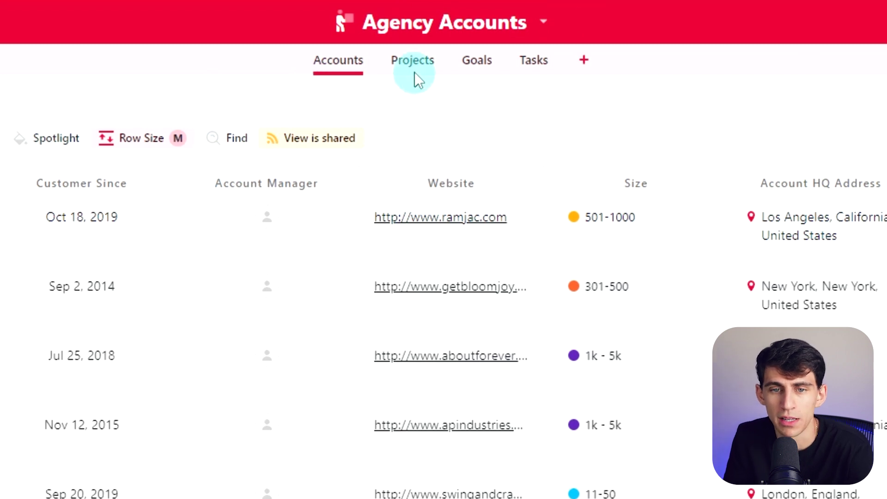
left_click(410, 60)
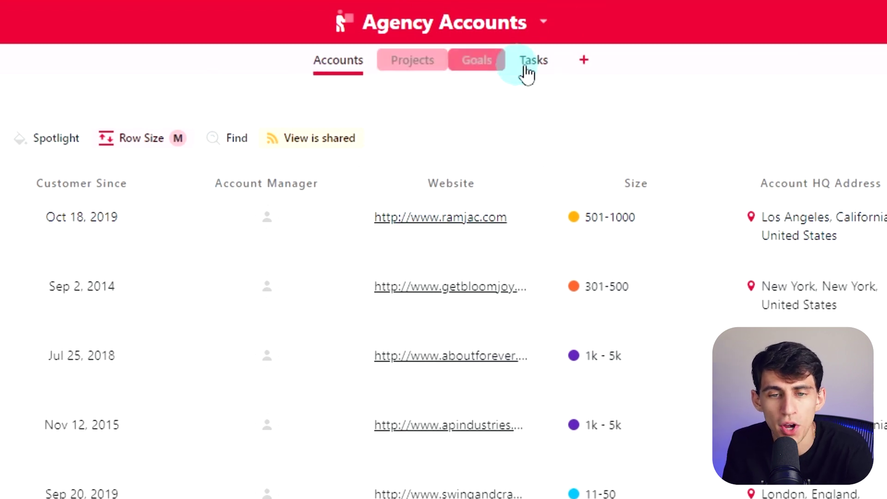
left_click(550, 65)
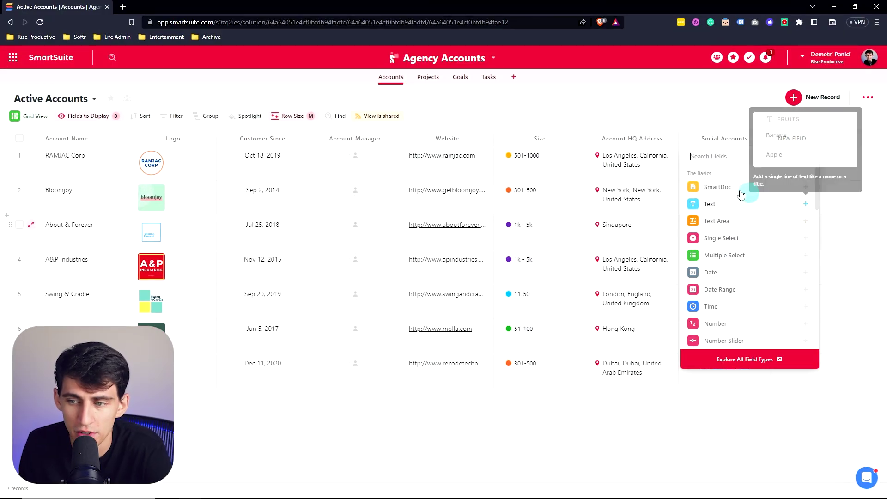
Browse the Accounts new-field types, from Text, Date and Number to advanced ones.
scroll(727, 194, "down", 10)
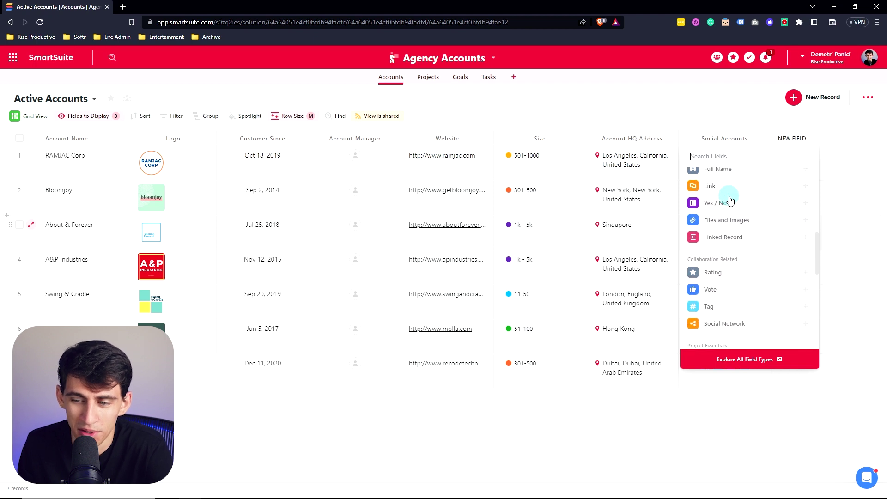
scroll(739, 204, "down", 5)
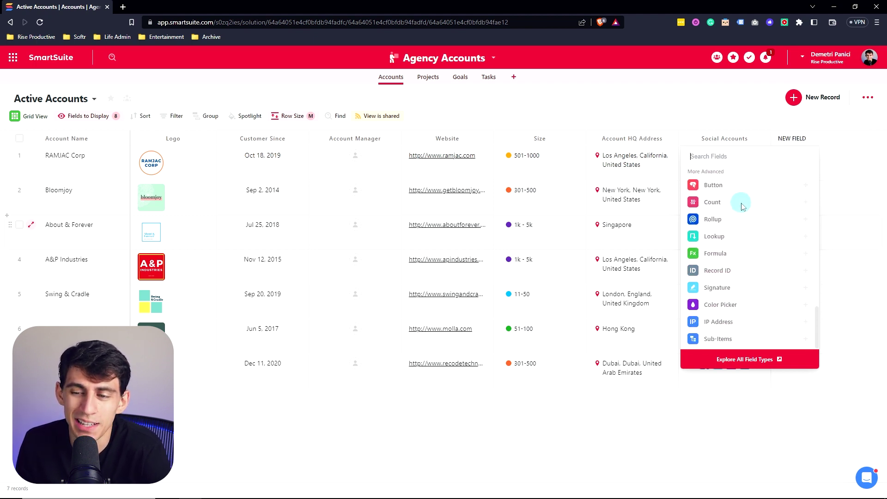
scroll(730, 325, "up", 15)
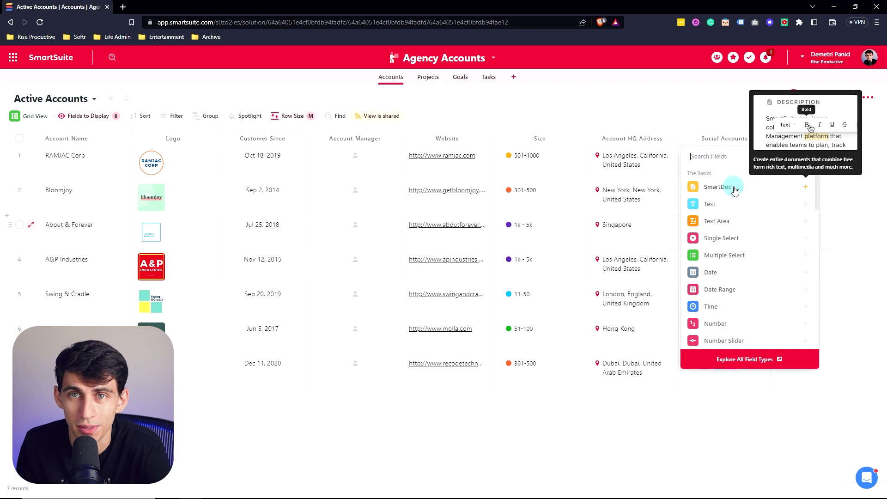
mouse_move(749, 184)
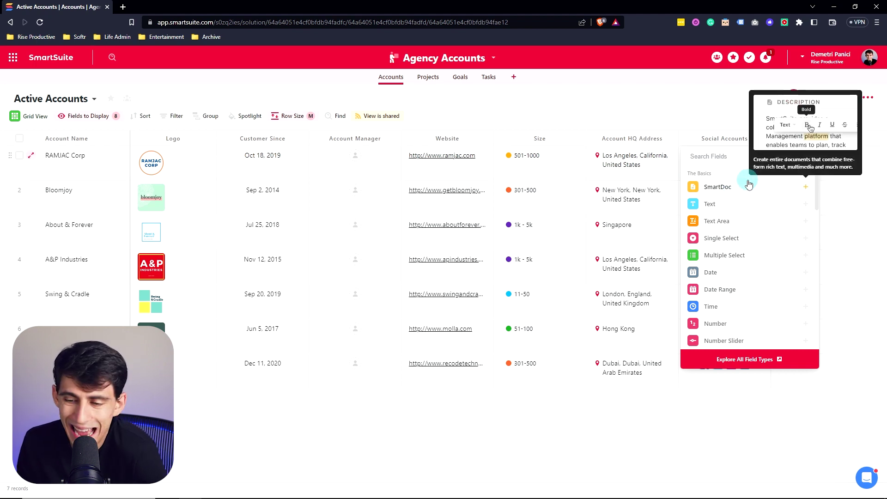
mouse_move(733, 280)
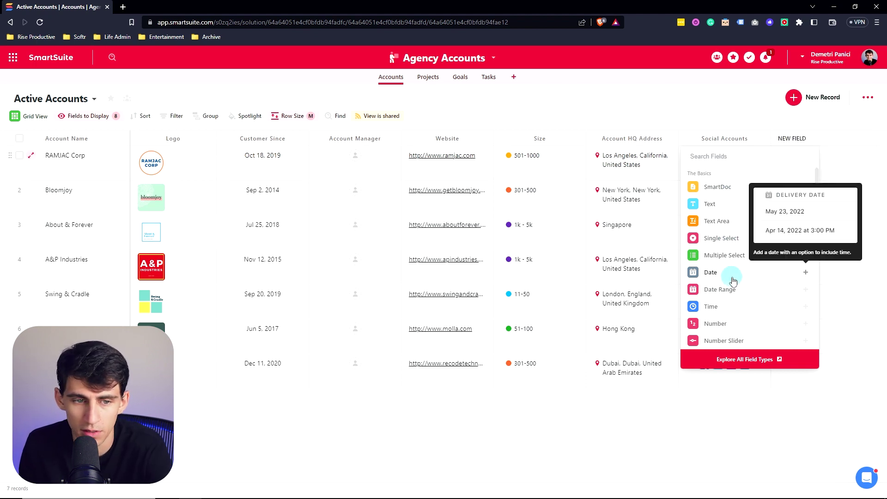
Create the SmartDoc field and rename it Account Notes.
left_click(733, 187)
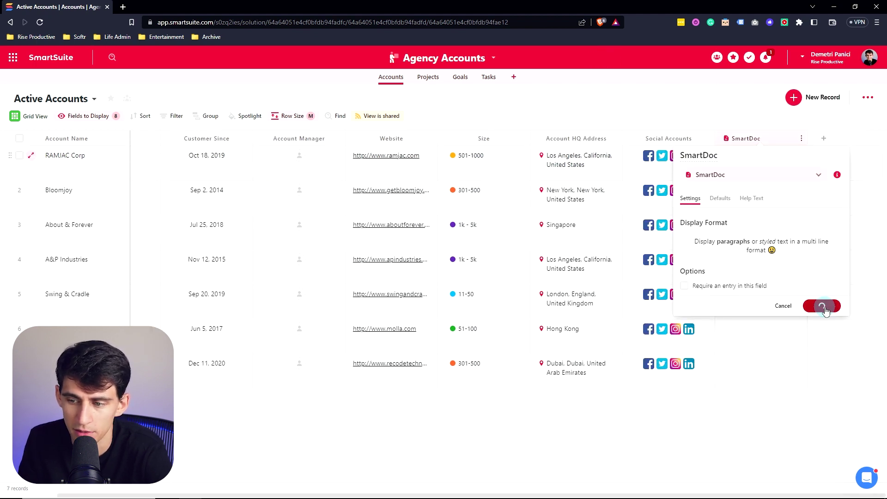
left_click(746, 139)
left_click(752, 159)
double_click(709, 157)
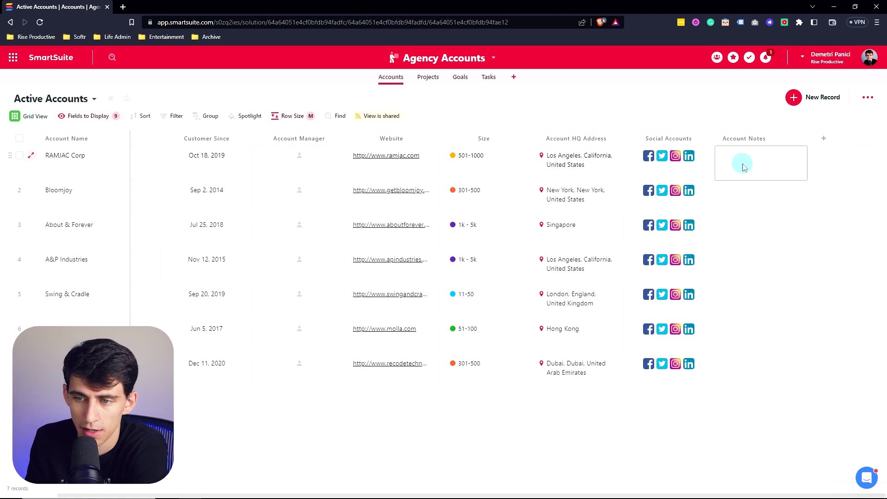
Preview the Account Notes editor for RAMJAC Corp, then close it.
double_click(752, 158)
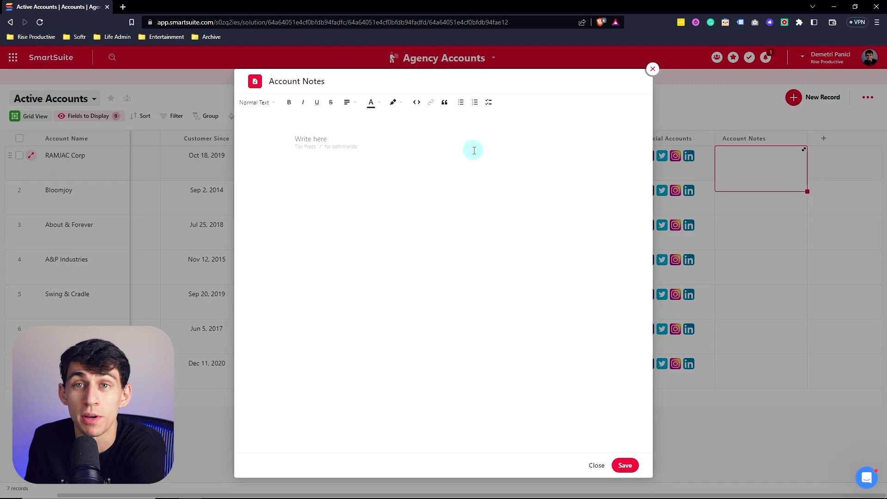
left_click(653, 70)
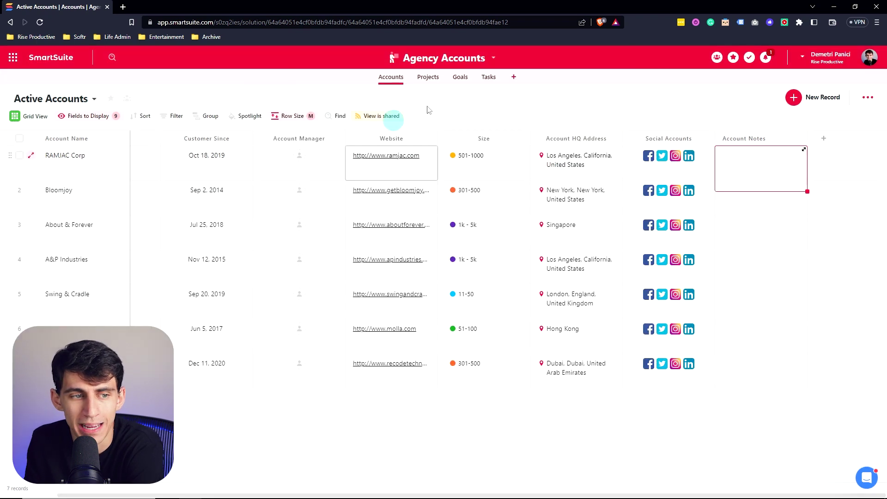
left_click(150, 155)
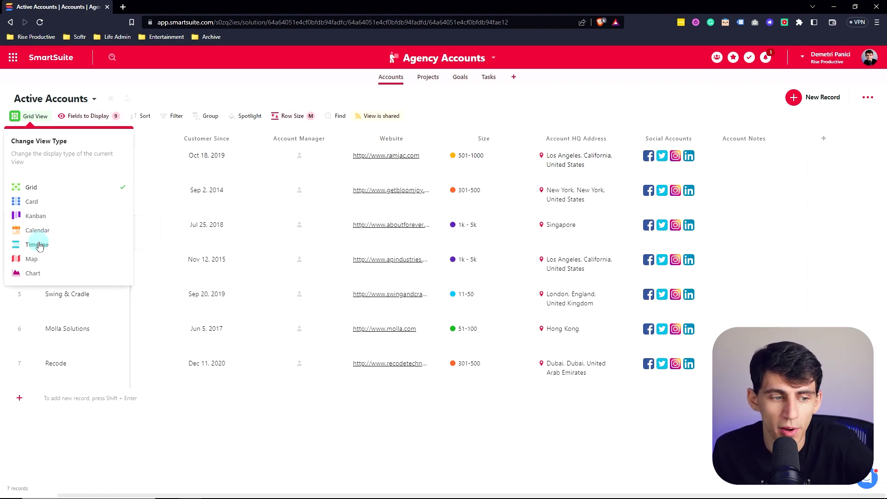
Show Active Accounts as a Kanban board with columns grouped by Size.
left_click(56, 217)
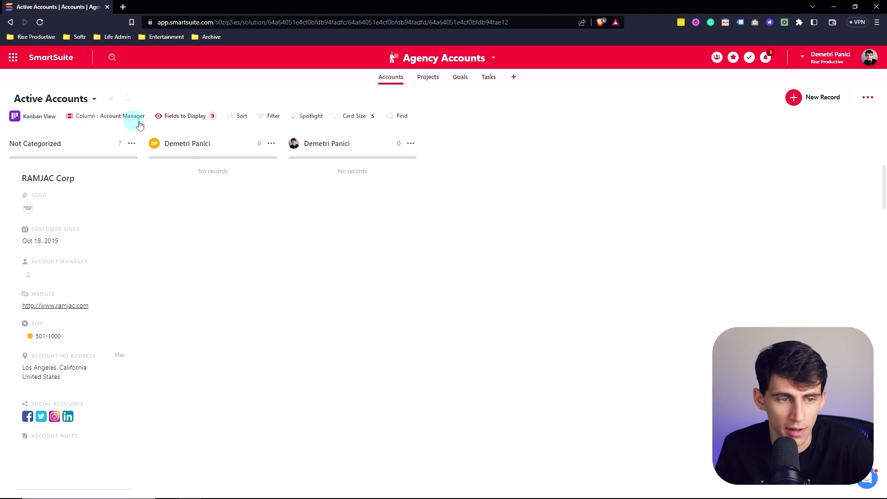
left_click(107, 119)
left_click(133, 183)
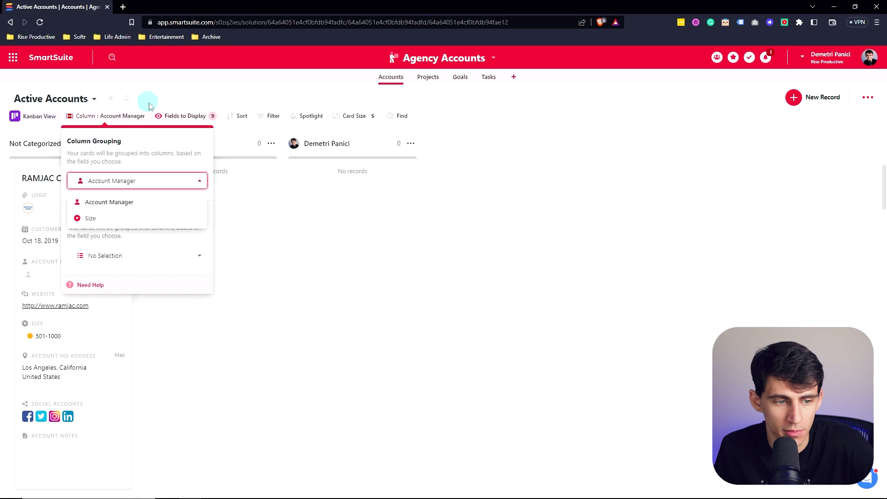
left_click(90, 219)
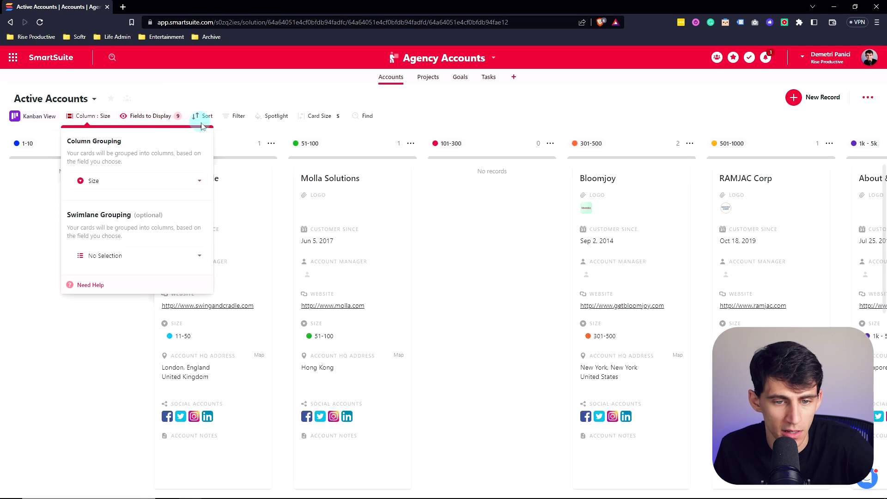
left_click(467, 241)
scroll(389, 193, "down", 3)
scroll(390, 193, "up", 3)
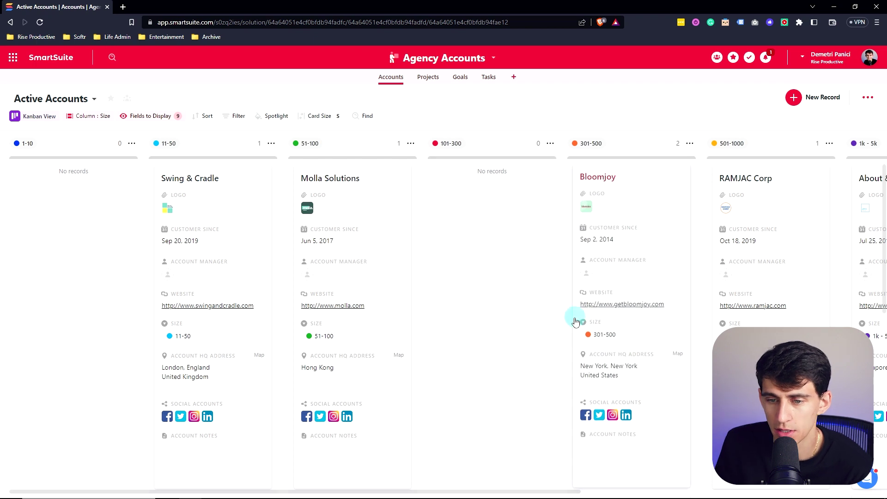
Try dragging the Bloomjoy card to another Size column, then switch to Card view.
left_click_drag(644, 190, 481, 199)
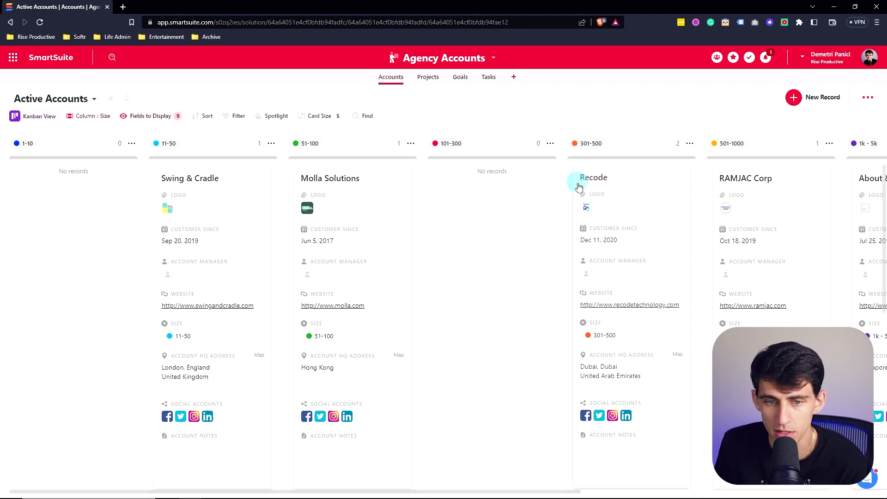
left_click(35, 116)
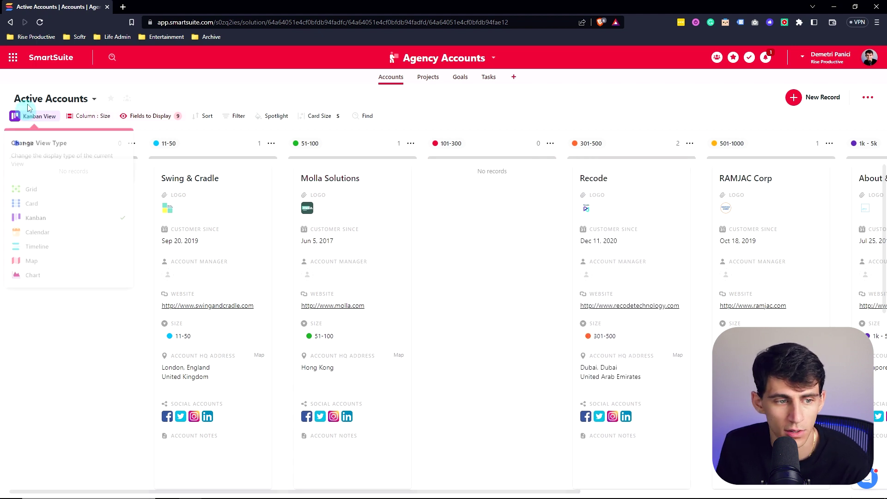
left_click(52, 202)
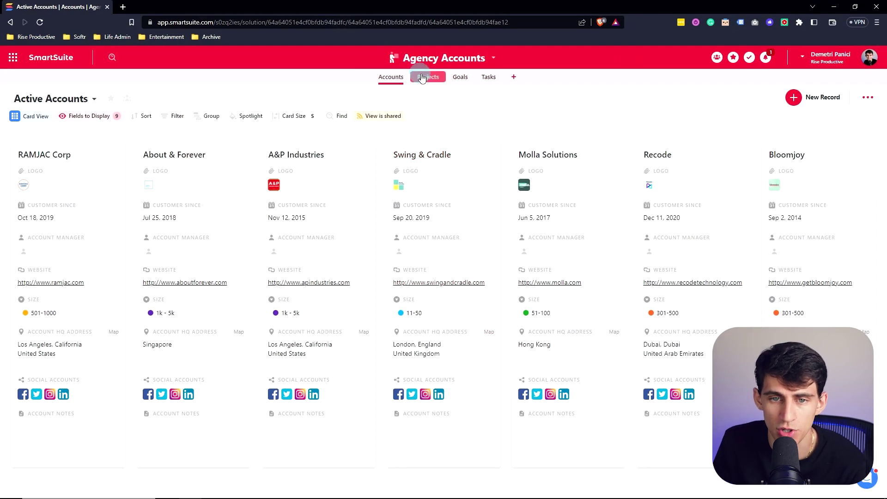
Add a blank Projects record, create App 1, and return to the Accounts table.
left_click(422, 78)
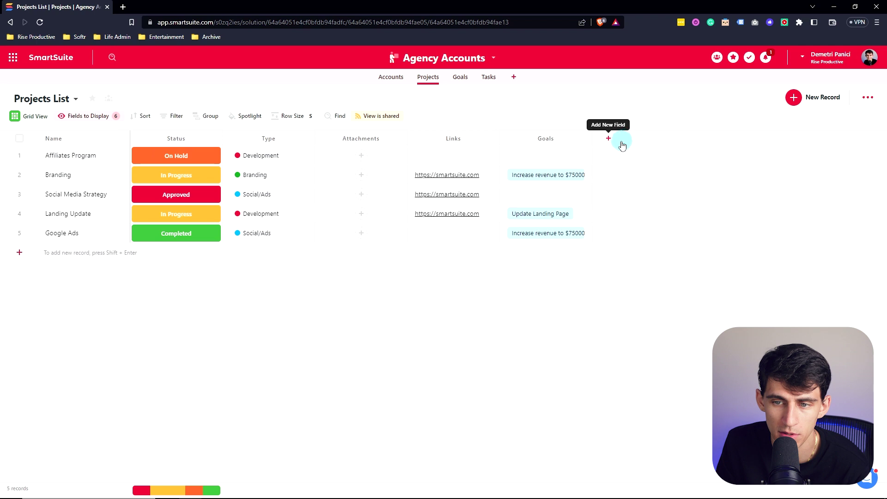
left_click(70, 259)
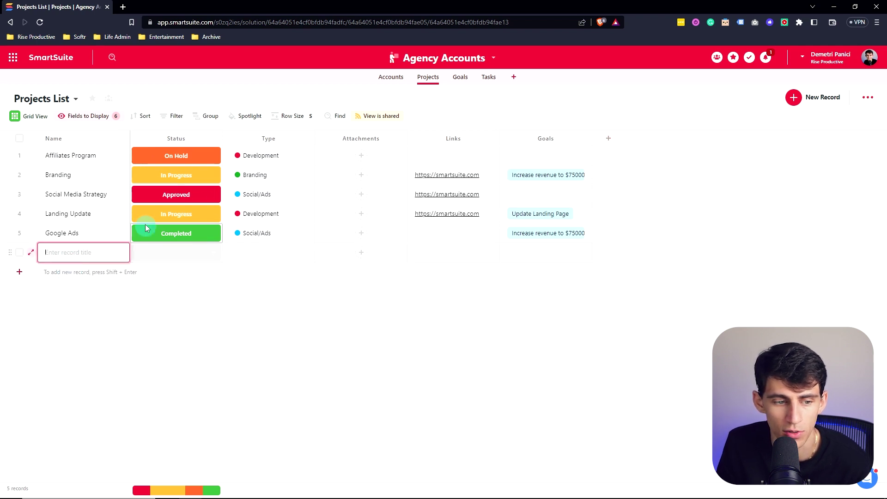
left_click(514, 77)
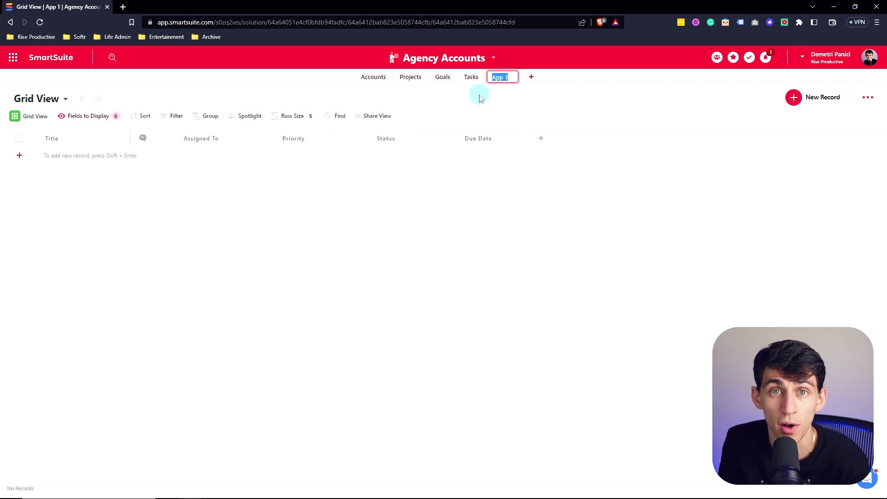
left_click(376, 78)
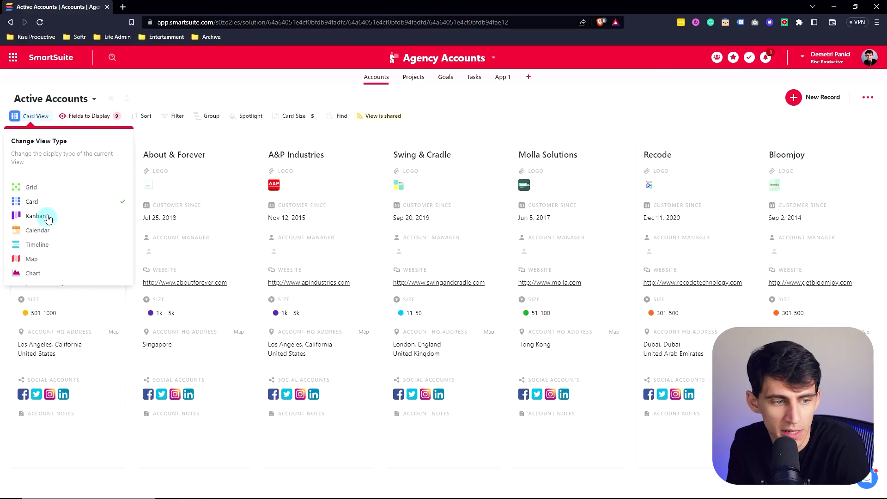
Switch Active Accounts to Calendar, then Timeline, and finally back to Grid.
left_click(47, 230)
left_click(53, 122)
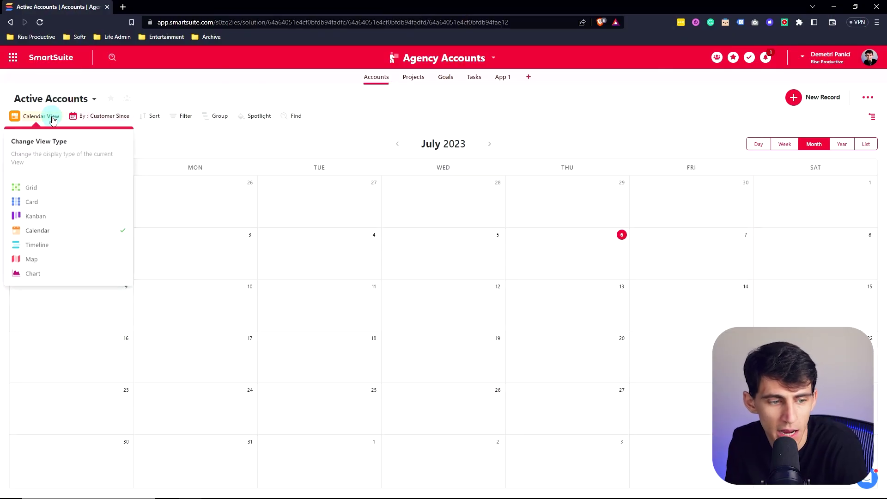
left_click(48, 245)
left_click(47, 124)
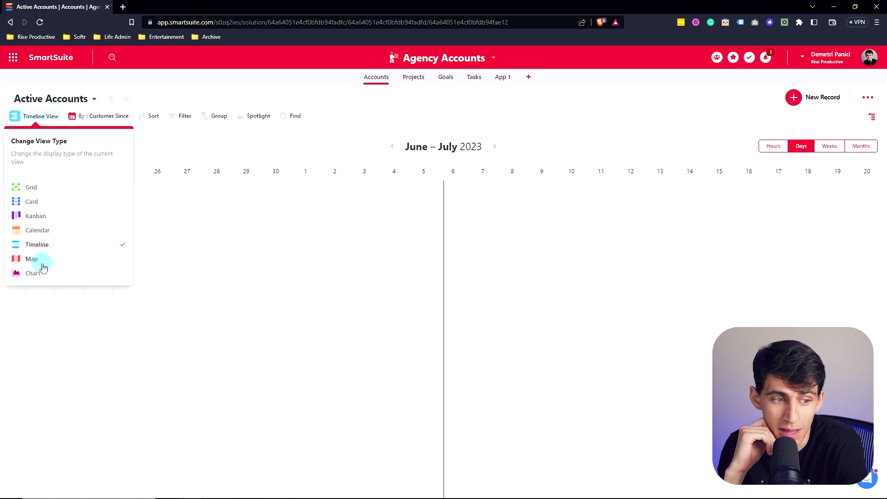
left_click(44, 187)
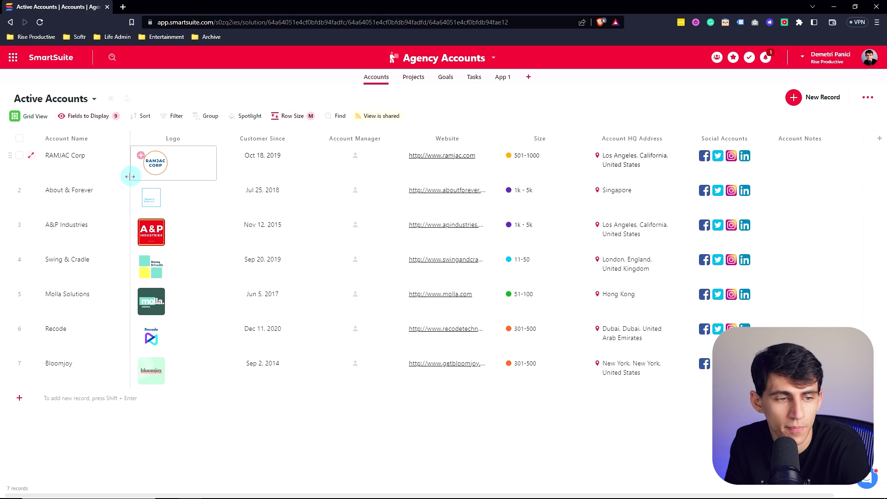
left_click(88, 118)
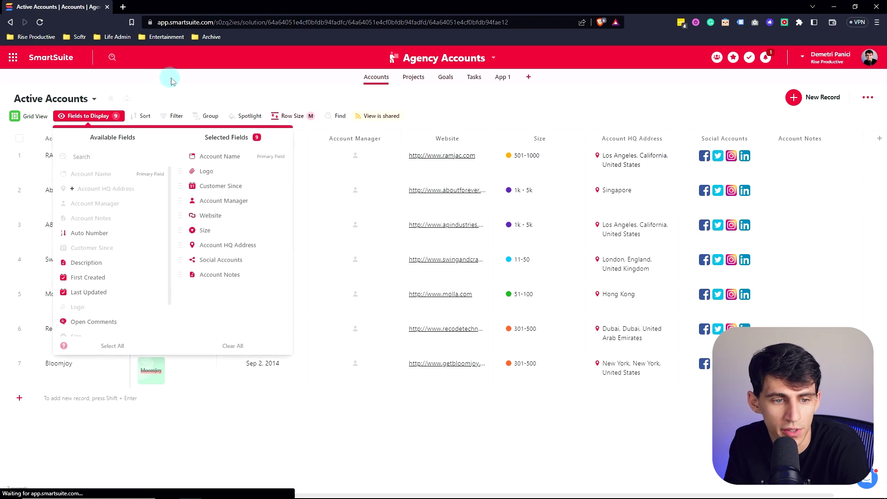
scroll(98, 271, "down", 1)
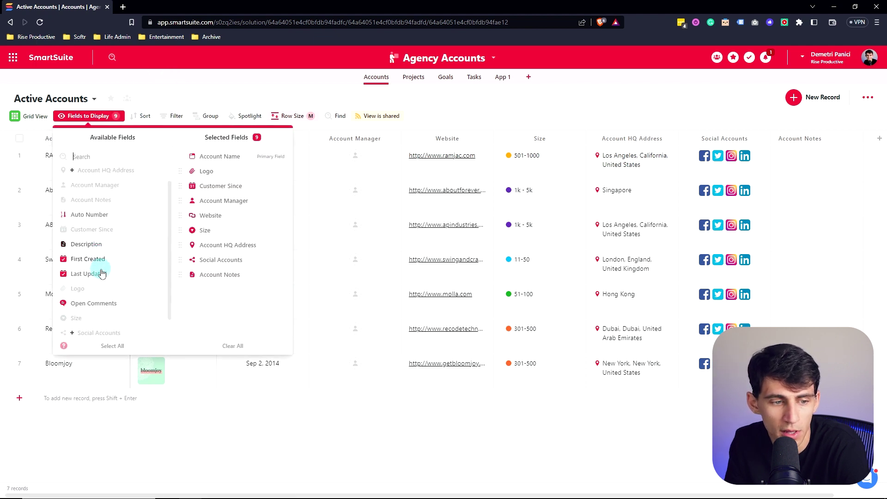
scroll(121, 257, "up", 1)
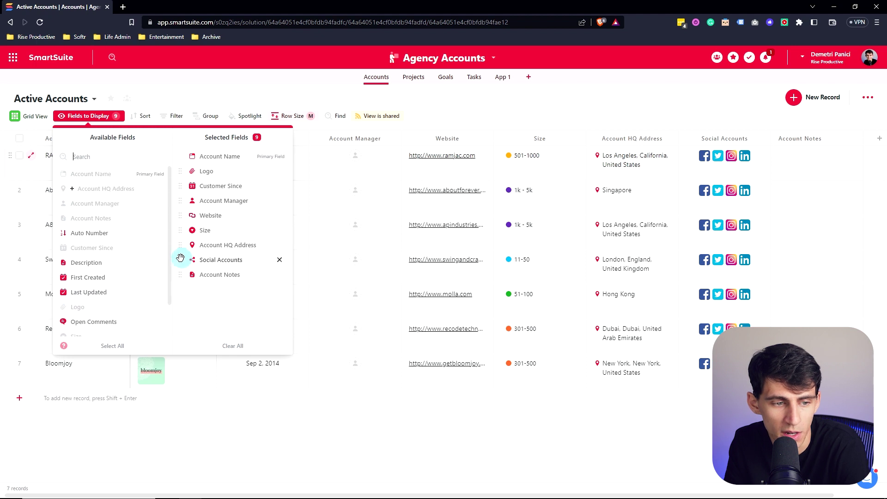
scroll(124, 257, "down", 1)
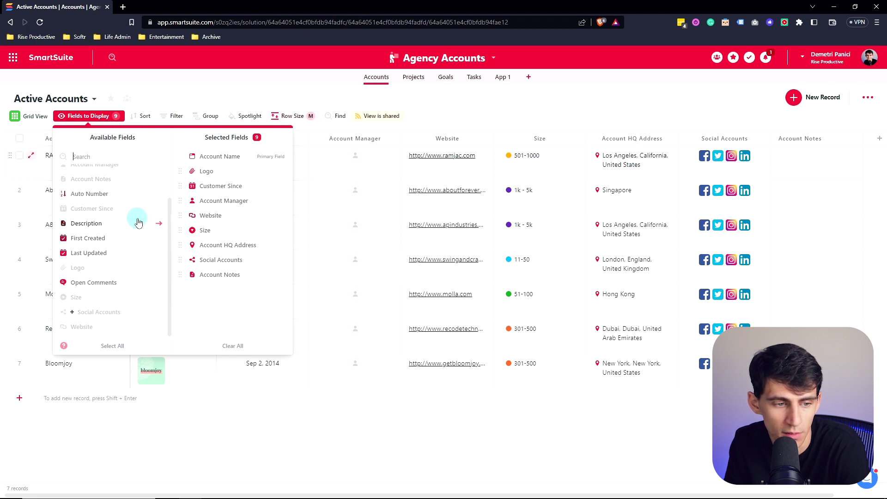
left_click(158, 226)
left_click_drag(184, 284, 196, 202)
left_click(356, 160)
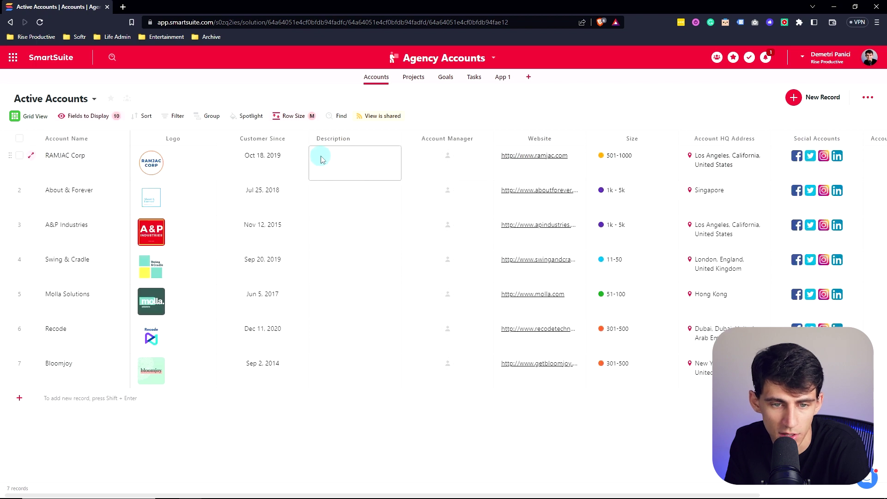
left_click(356, 155)
left_click(176, 182)
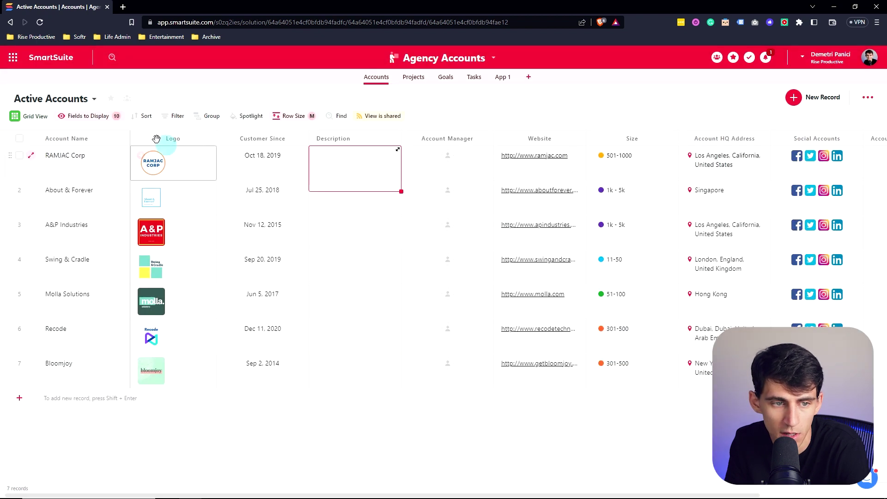
left_click(80, 121)
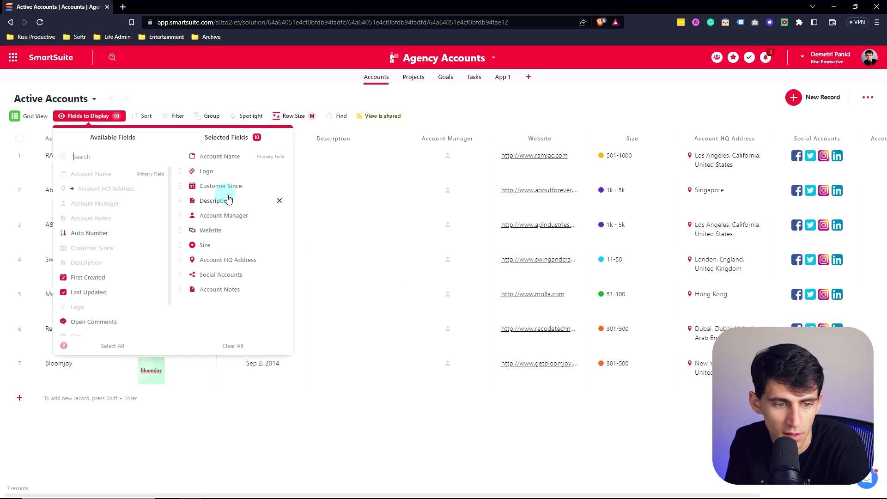
left_click(279, 202)
Sort the account records by Size, last to first.
left_click(139, 116)
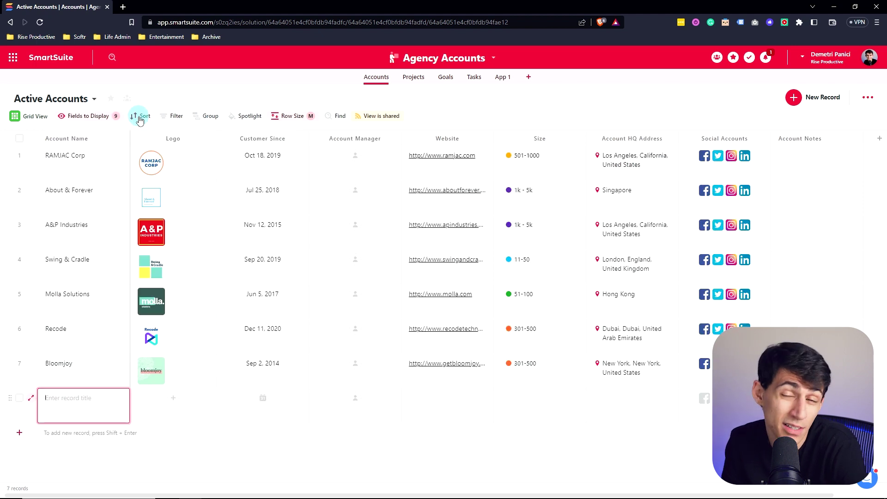
left_click(141, 116)
left_click(196, 158)
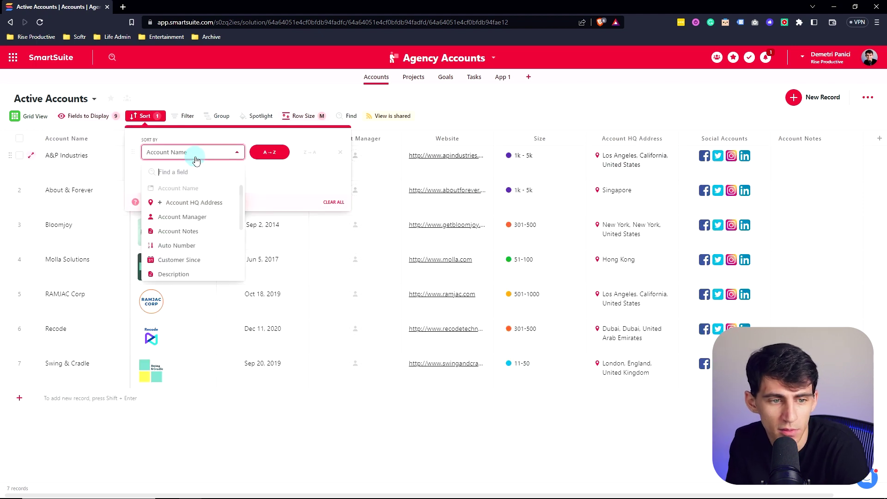
left_click(275, 171)
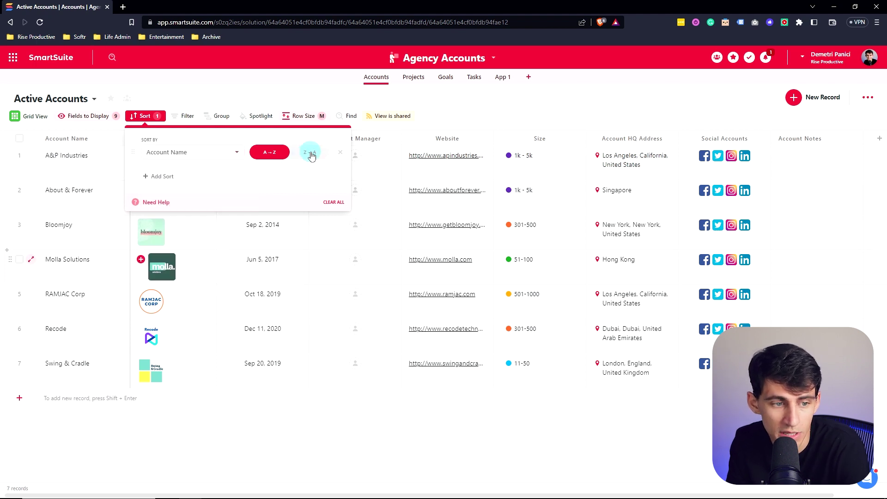
left_click(198, 152)
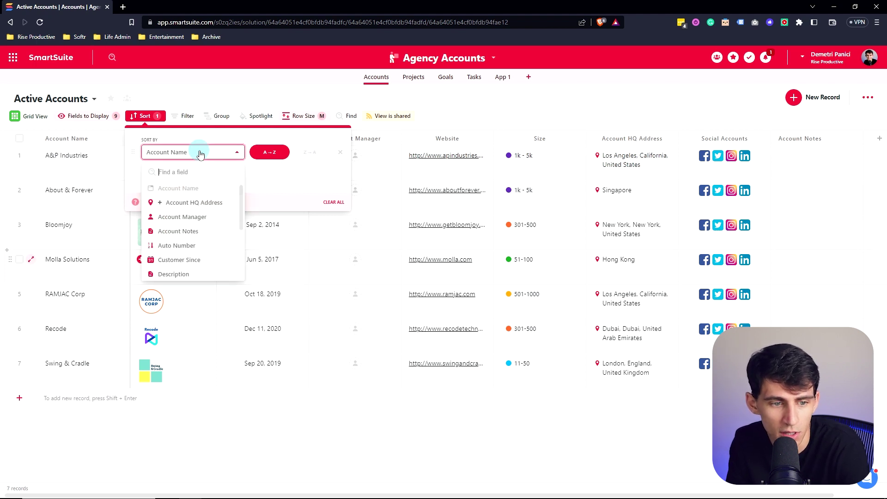
scroll(199, 243, "down", 1)
scroll(194, 263, "down", 2)
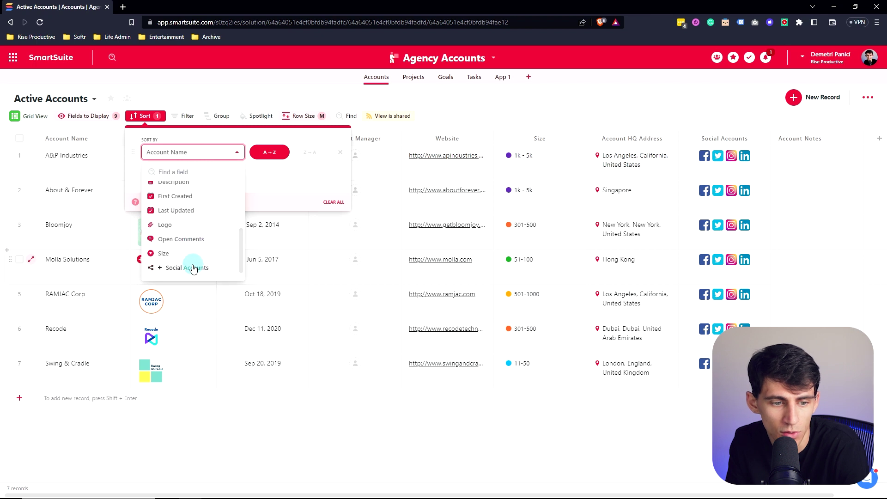
left_click(185, 252)
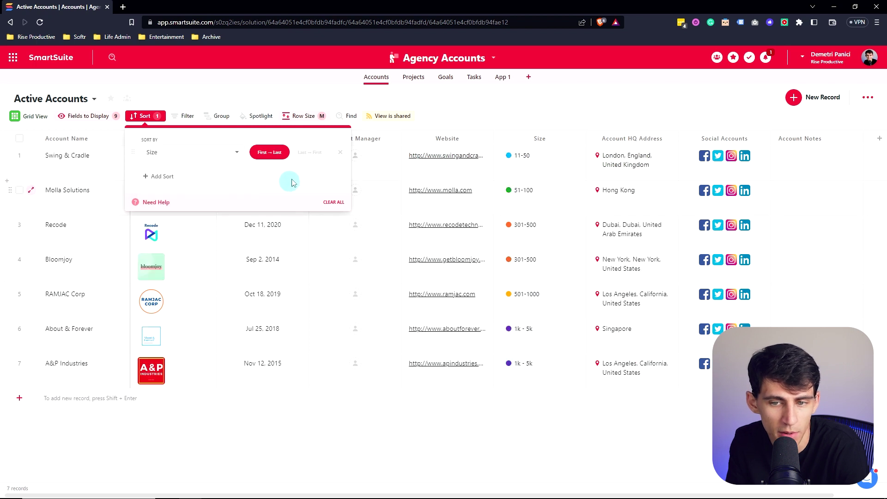
left_click(308, 153)
left_click(537, 186)
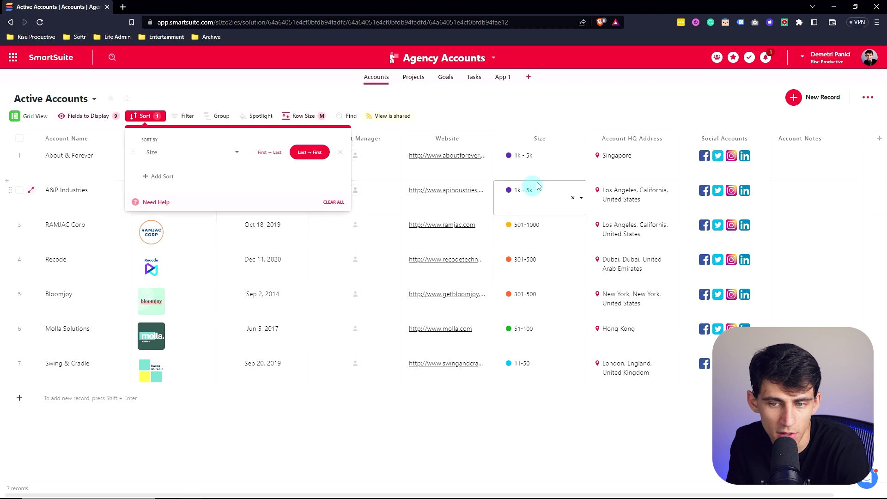
Add a second sort by Account Name, A to Z.
left_click(182, 154)
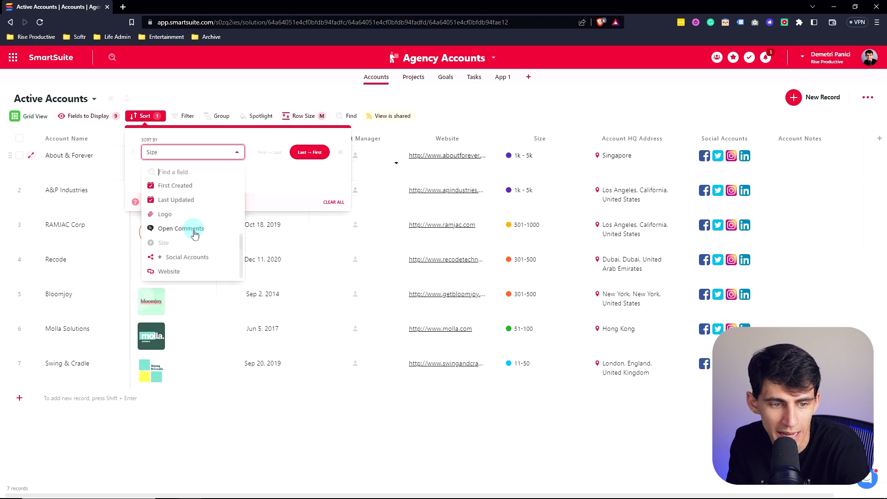
left_click(285, 182)
left_click(160, 176)
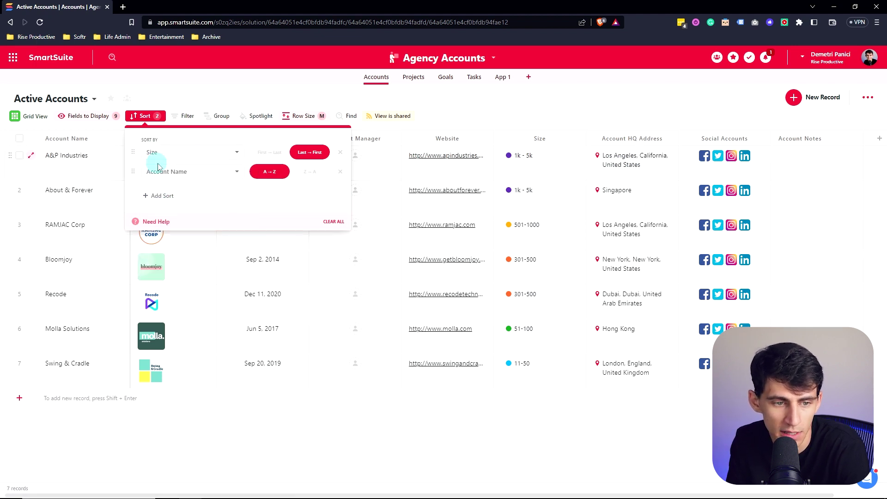
left_click(310, 171)
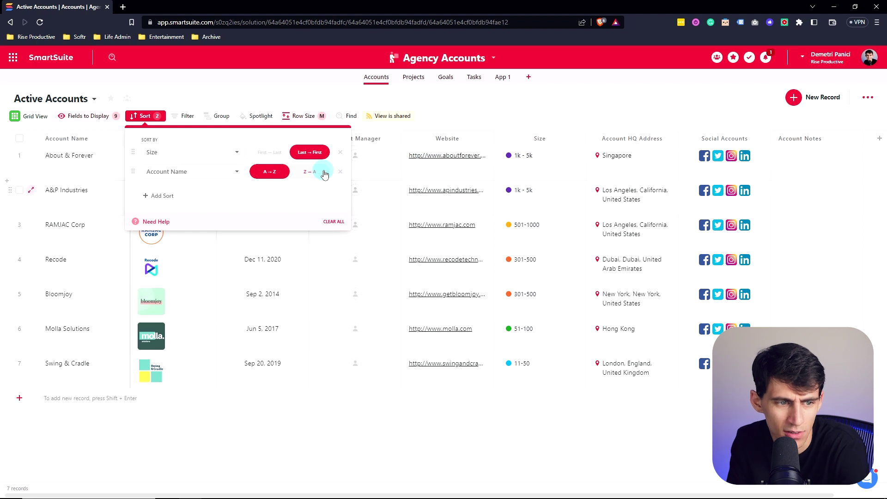
left_click(261, 173)
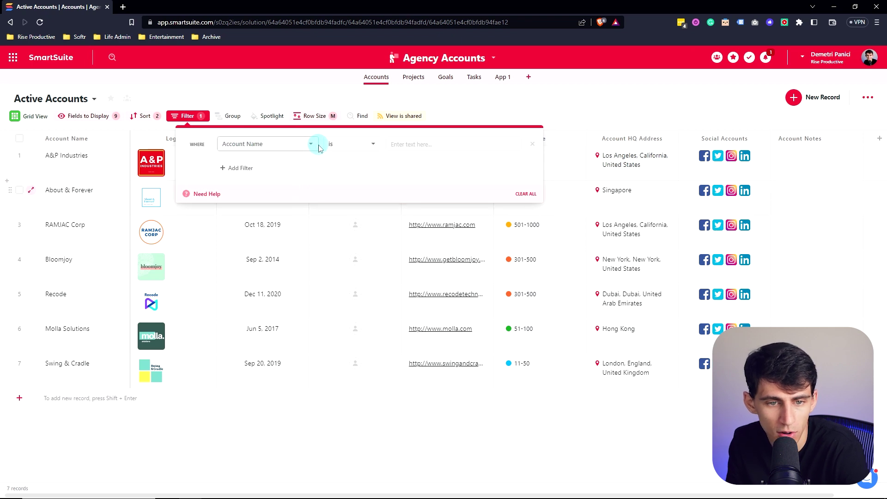
Add a second filter row and set the first condition to Size is not 11-50.
left_click(240, 167)
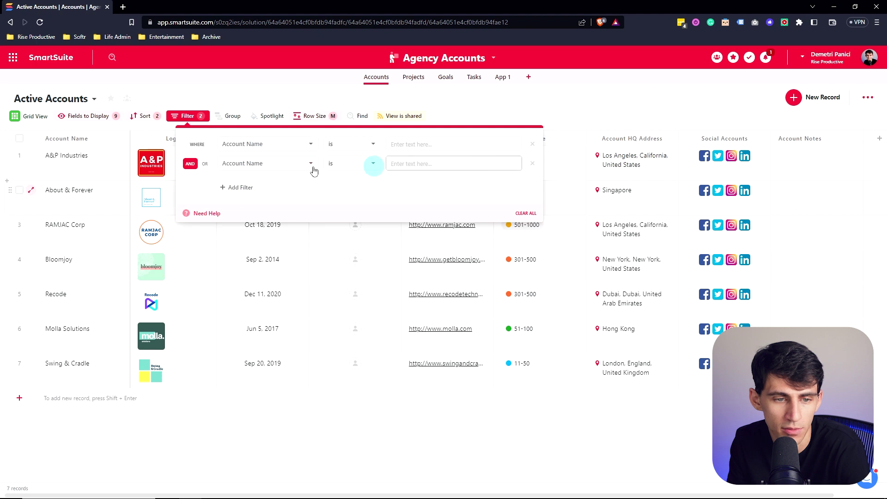
left_click(346, 144)
left_click(266, 144)
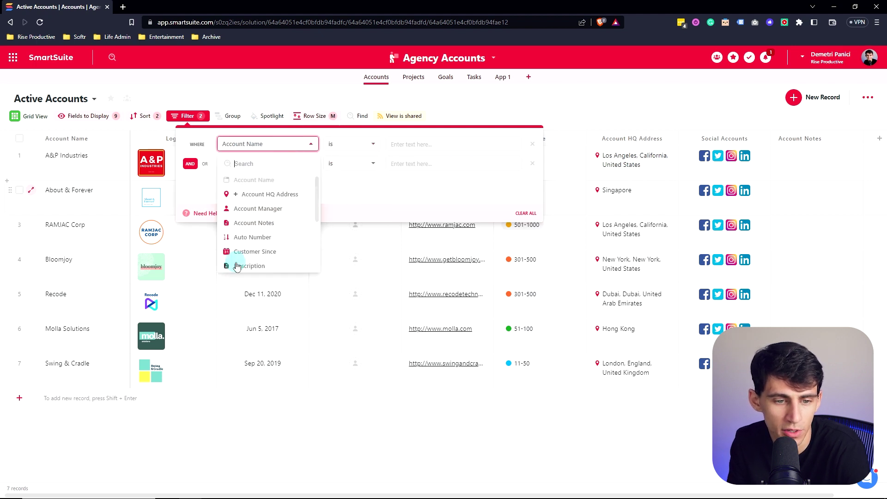
scroll(245, 240, "down", 3)
left_click(239, 234)
left_click(420, 143)
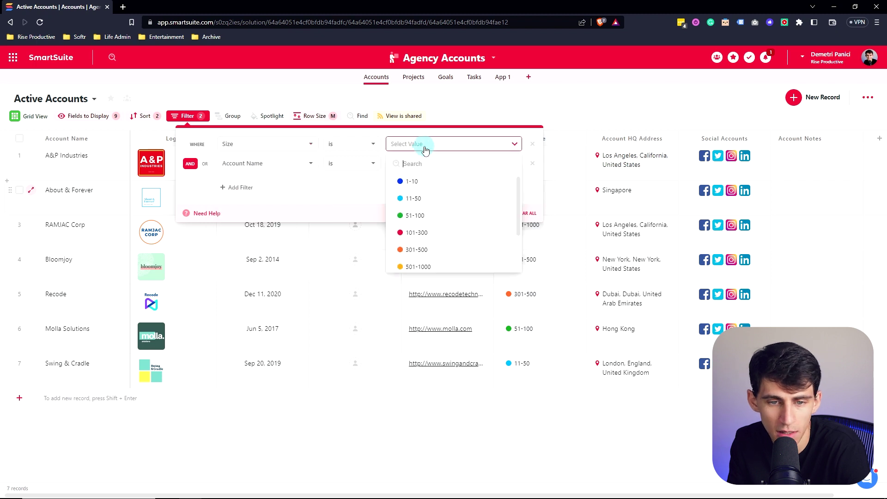
left_click(350, 146)
left_click(334, 190)
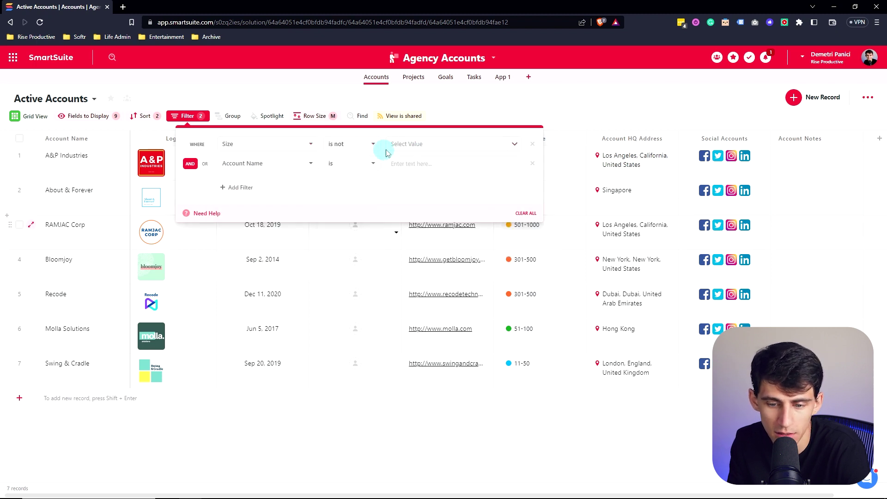
left_click(435, 146)
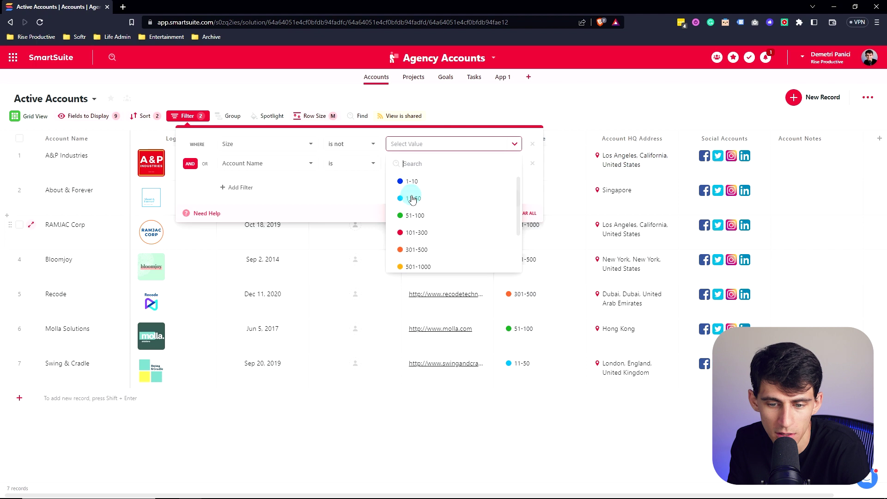
left_click(413, 199)
left_click(205, 164)
Try an Account Manager is empty / is not empty condition on the second row.
left_click(266, 163)
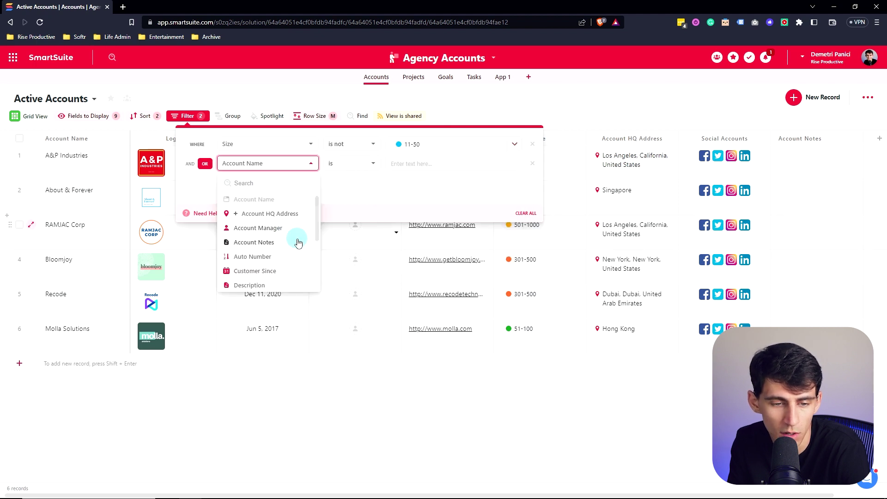
left_click(284, 228)
left_click(359, 167)
left_click(357, 252)
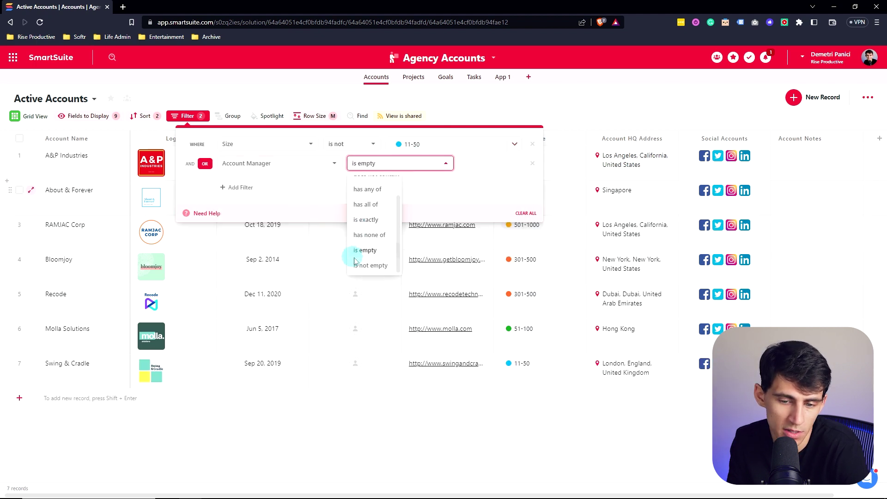
left_click(365, 265)
left_click(187, 116)
left_click(188, 116)
Change the second condition to Customer Since is before One year ago.
left_click(249, 166)
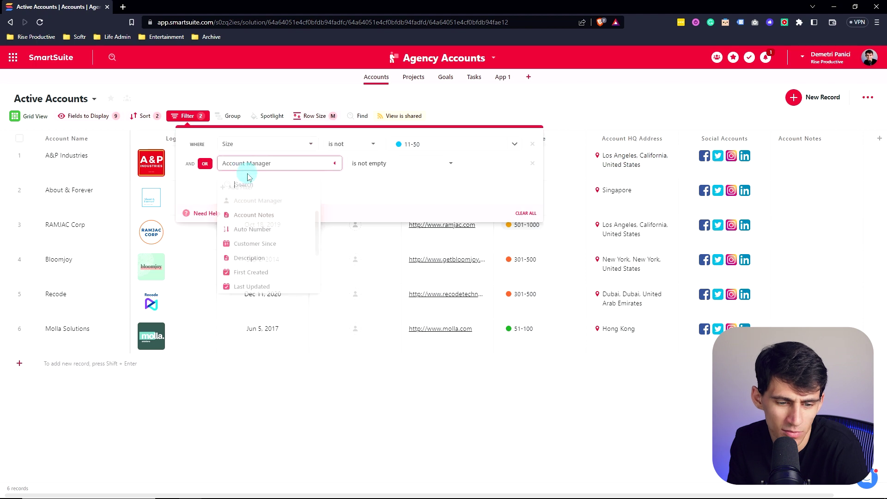
scroll(291, 241, "down", 3)
scroll(266, 268, "up", 3)
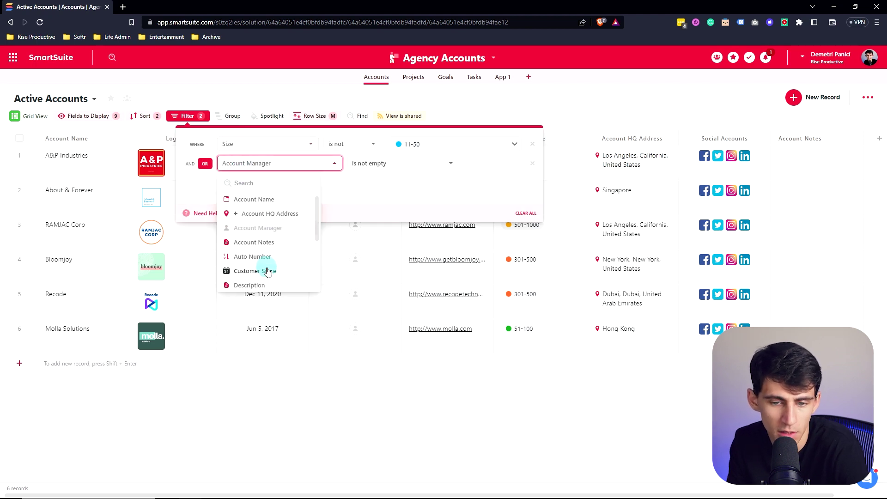
left_click(268, 271)
left_click(356, 163)
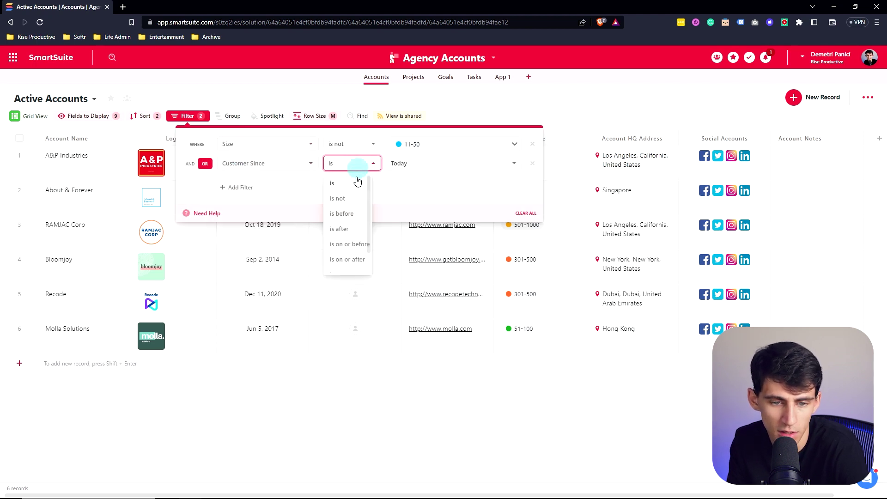
left_click(347, 229)
left_click(419, 163)
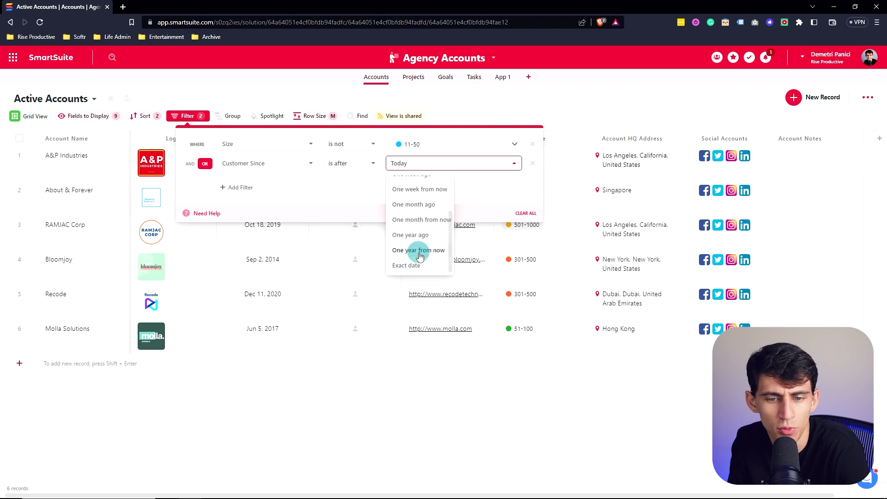
left_click_drag(420, 255, 417, 238)
left_click(416, 238)
left_click(364, 164)
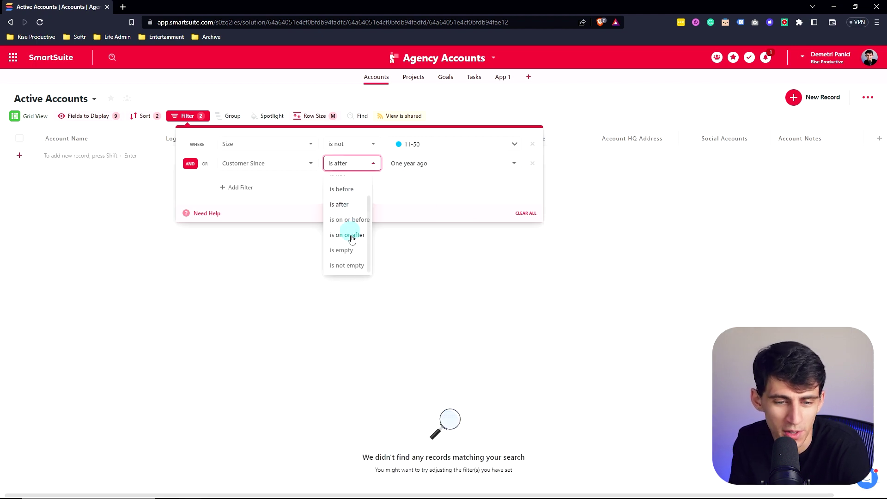
left_click(352, 197)
left_click(387, 388)
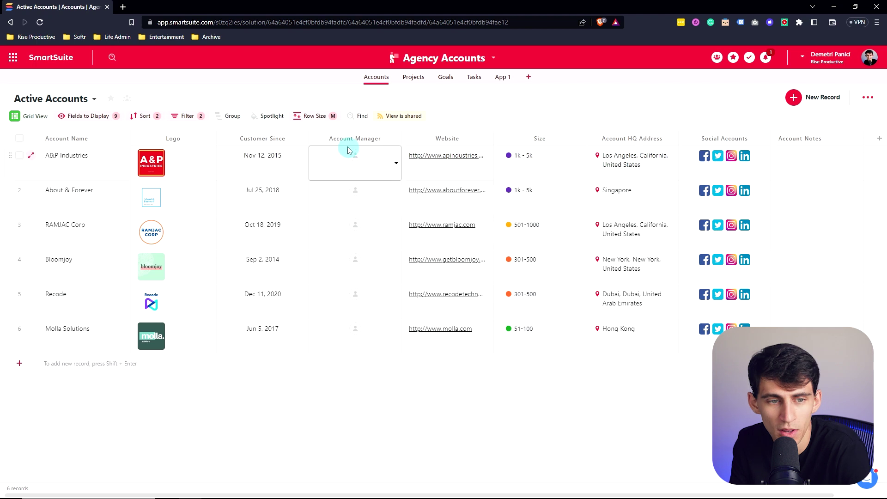
Group the account records by Size.
left_click(234, 117)
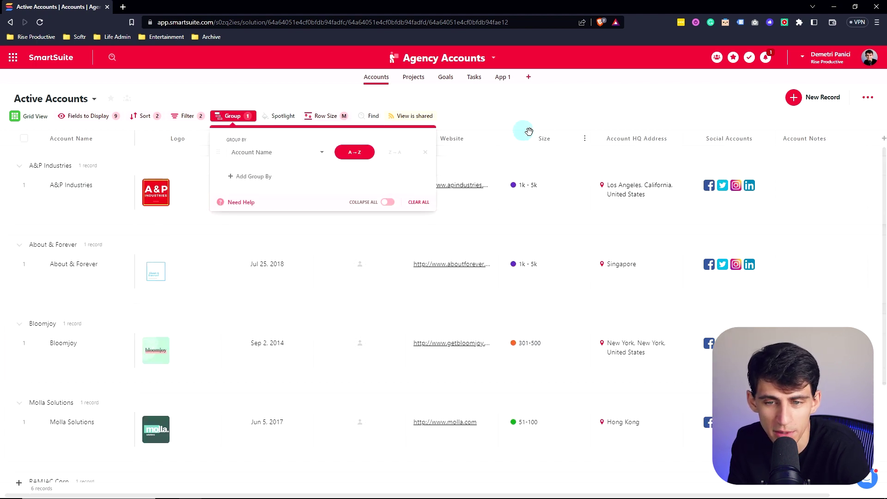
left_click(275, 159)
scroll(287, 213, "down", 5)
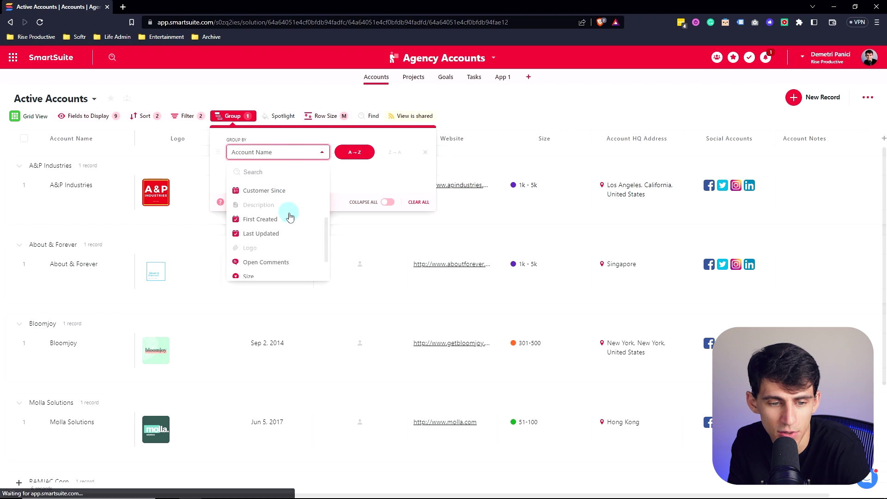
left_click(269, 243)
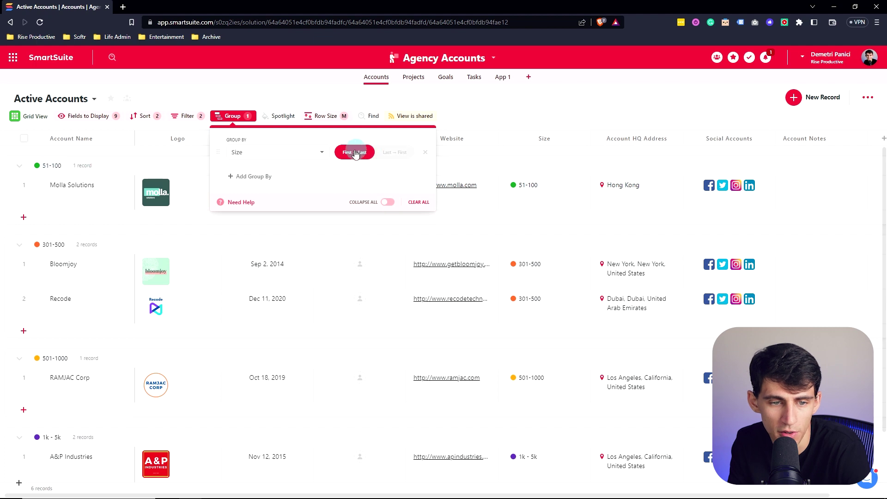
Add an Account Manager sub-group, then remove it.
left_click(254, 177)
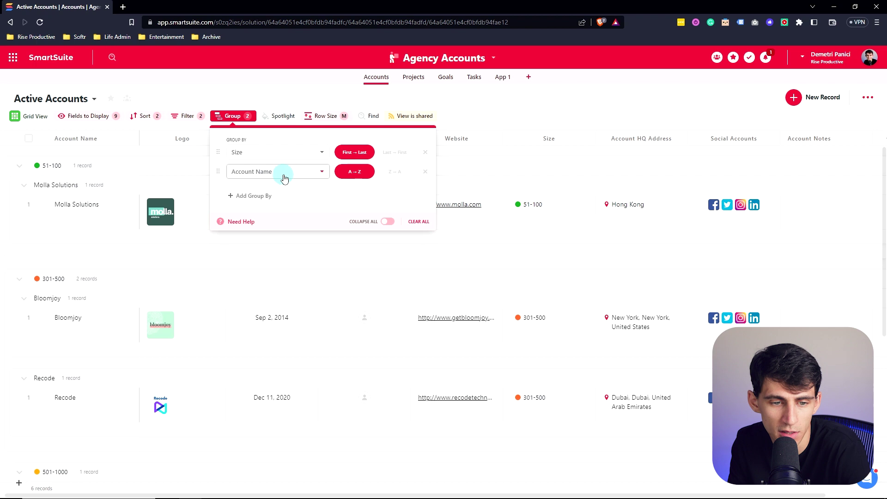
left_click(285, 178)
left_click(269, 236)
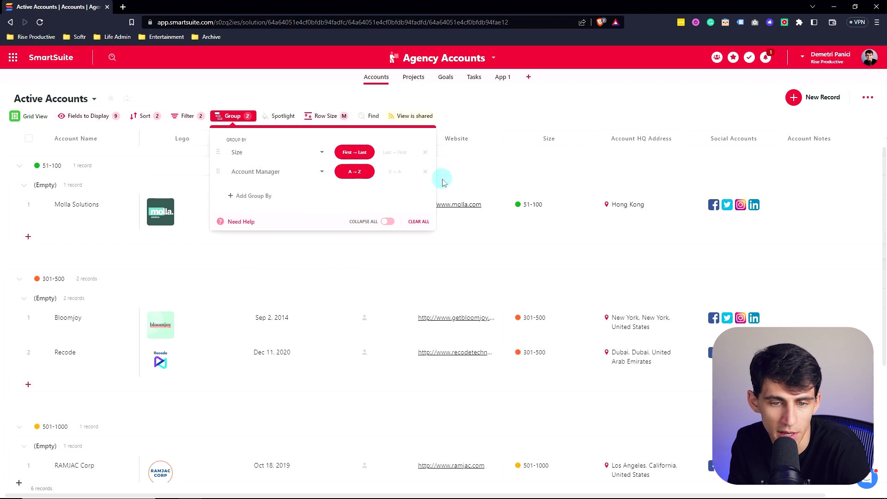
left_click(424, 172)
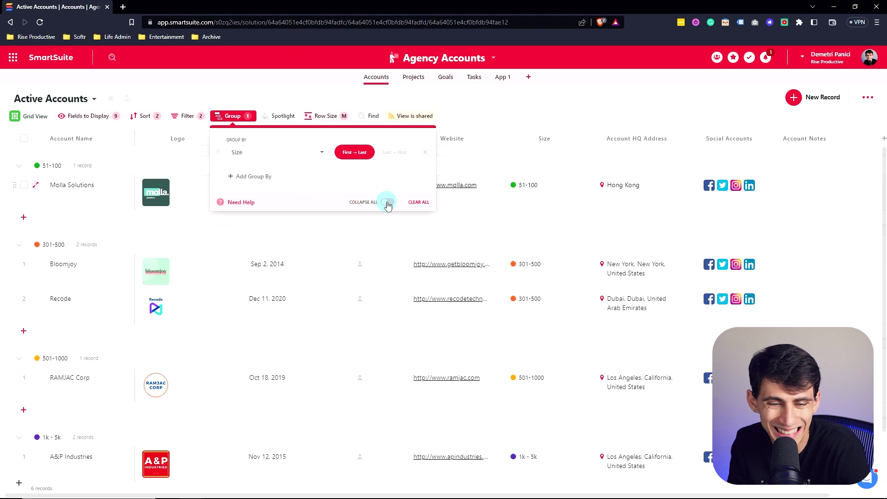
Collapse all Size groups, then expand and re-collapse the 301-500 and 51-100 groups.
left_click(388, 203)
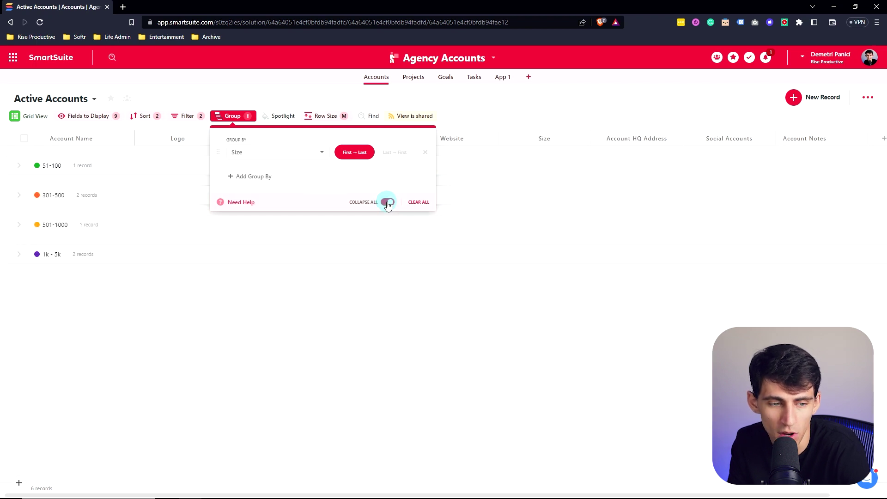
left_click(20, 194)
left_click(22, 196)
left_click(19, 167)
left_click(18, 168)
left_click(19, 195)
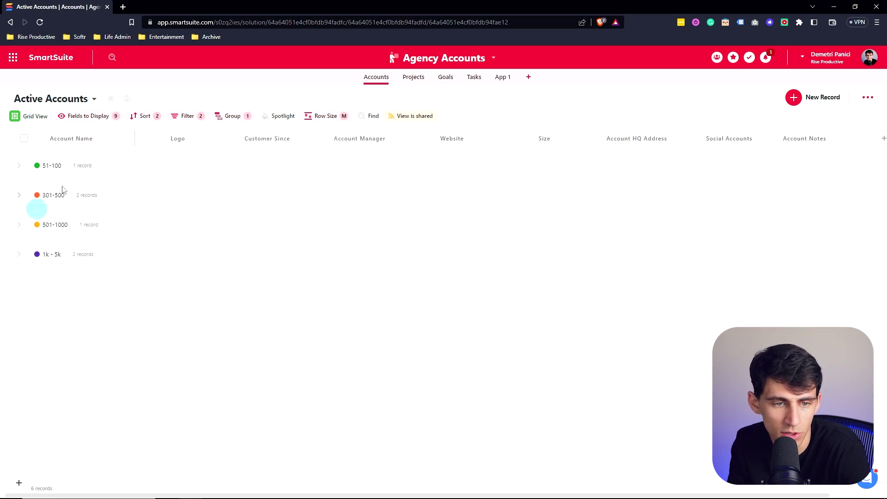
Expand all groups again, toggle the 51-100 group, then remove the Size grouping.
left_click(233, 116)
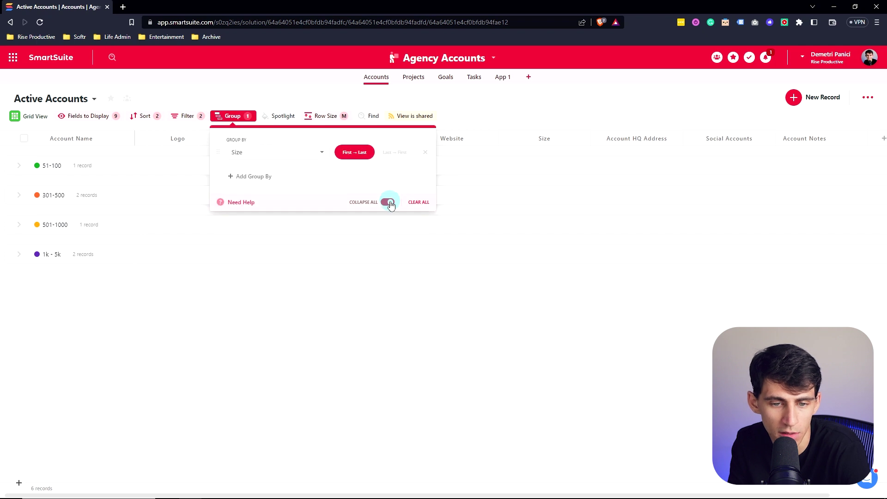
left_click(389, 202)
left_click(19, 168)
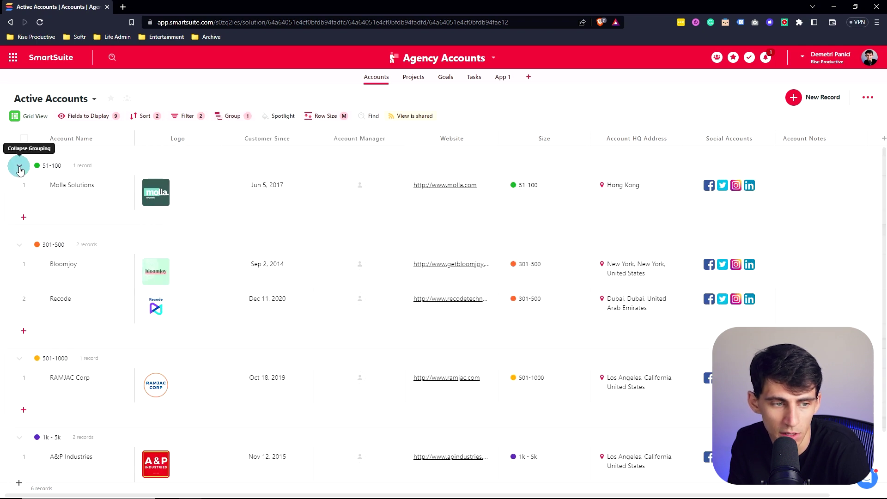
left_click(20, 168)
left_click(20, 168)
left_click(232, 116)
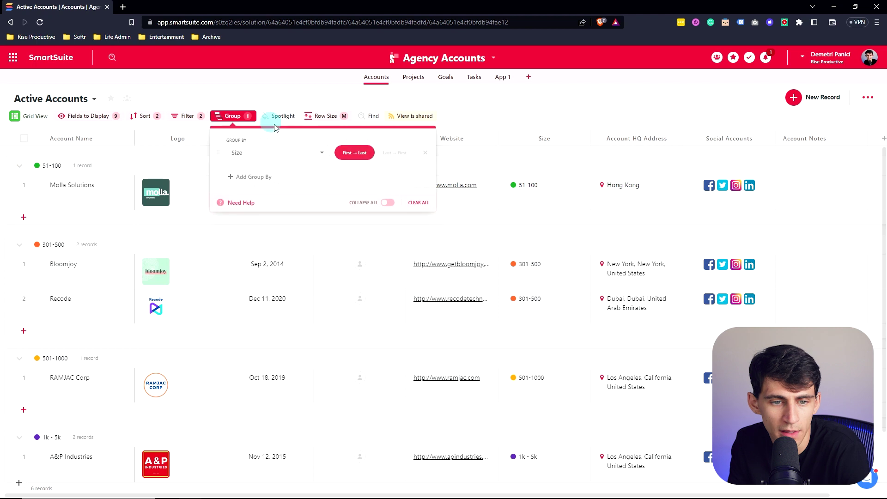
left_click(425, 152)
Add a spotlight condition: Account Name is About & Forever.
left_click(493, 113)
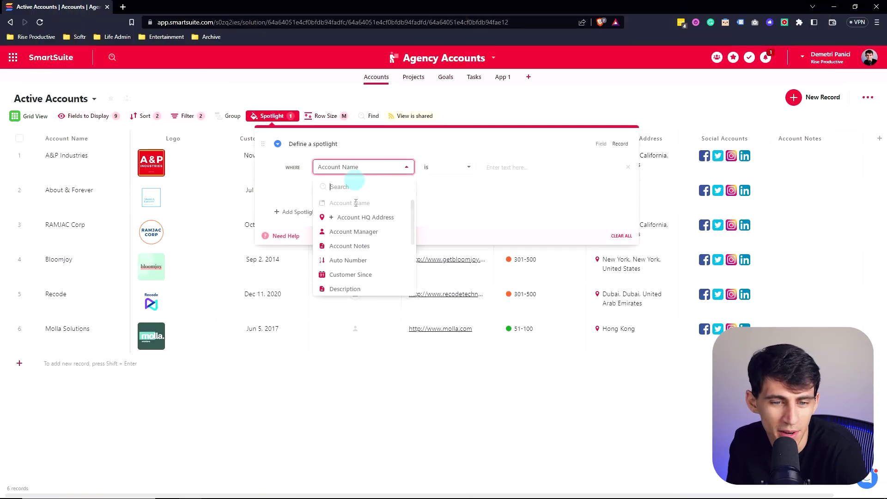
scroll(353, 258, "down", 2)
scroll(349, 260, "up", 2)
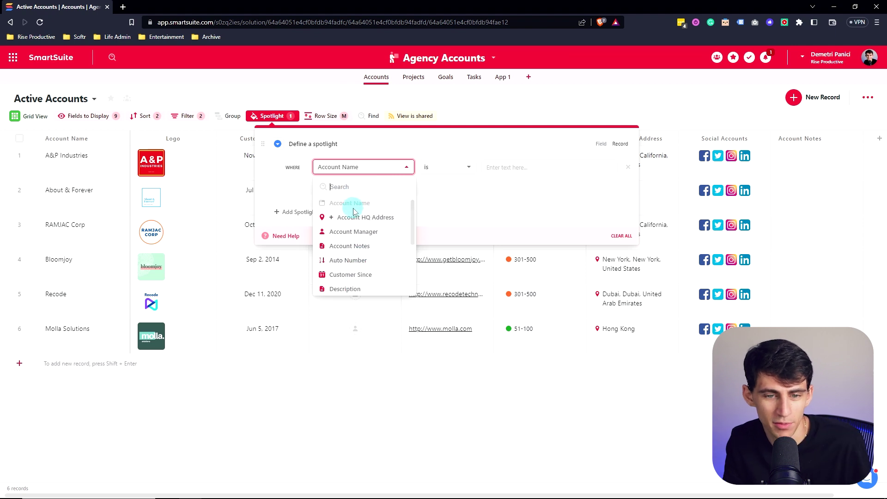
left_click(500, 167)
left_click(441, 167)
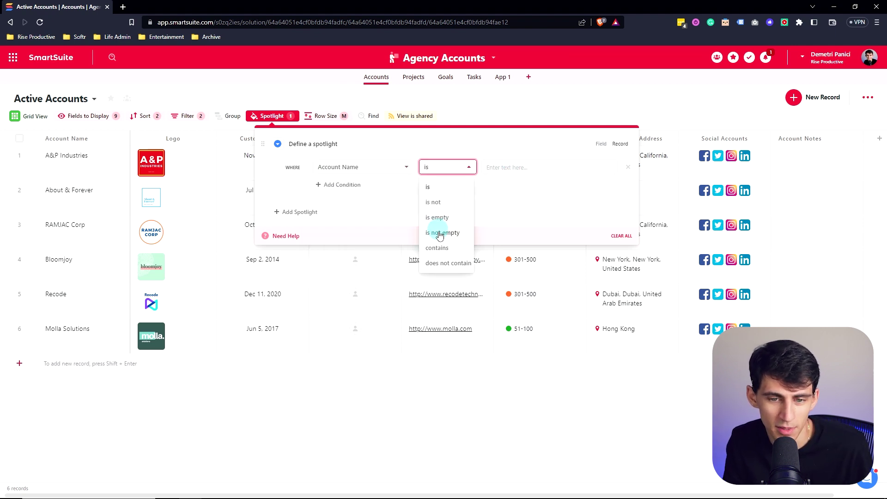
left_click(436, 248)
left_click(511, 171)
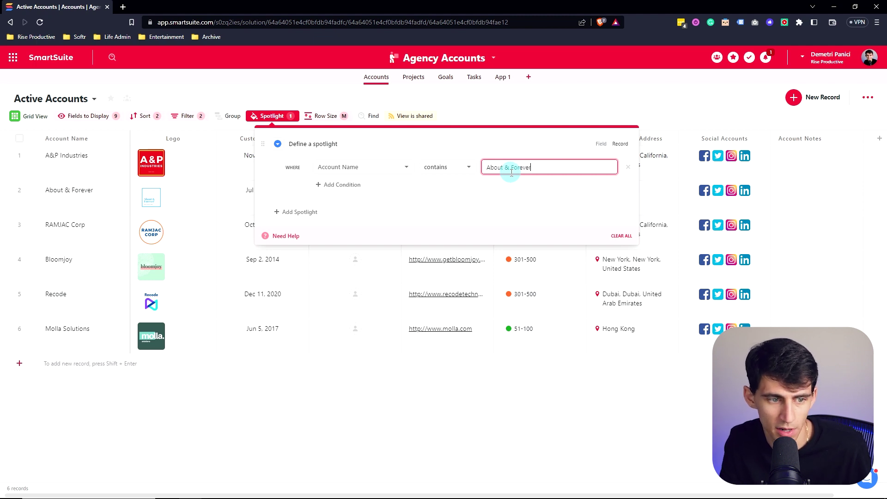
left_click(446, 167)
left_click(437, 185)
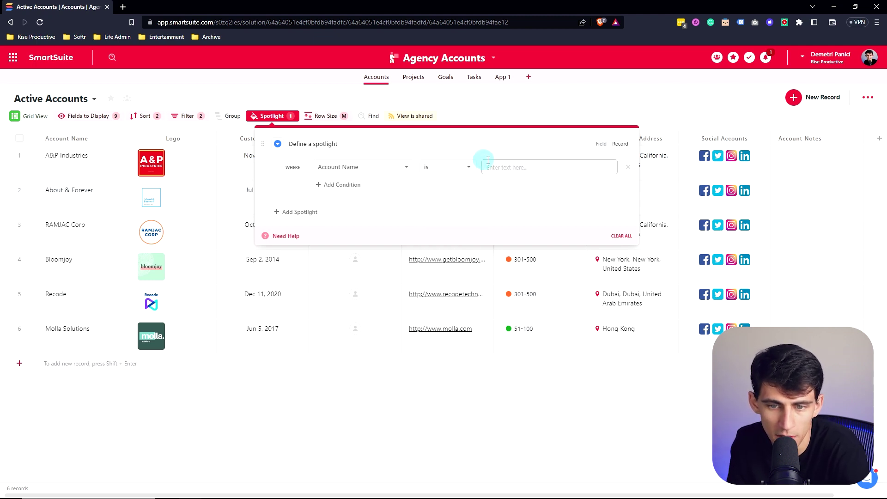
left_click(497, 165)
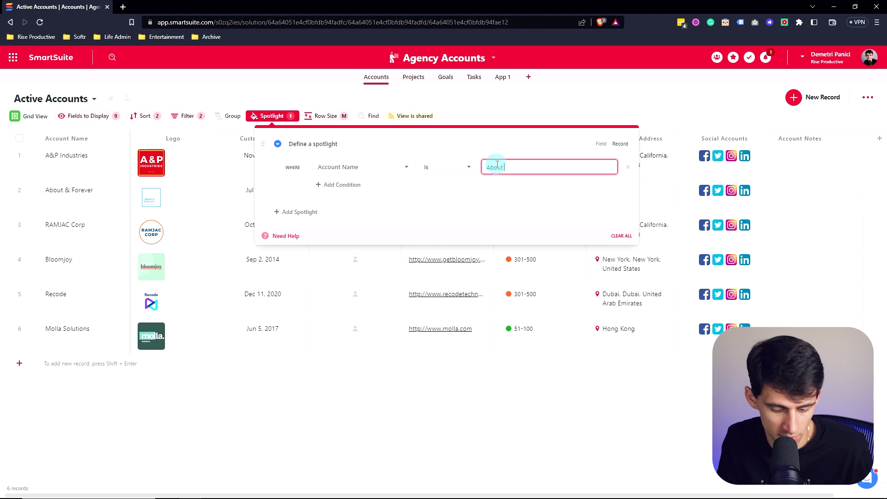
type("About & Forever")
left_click(89, 174)
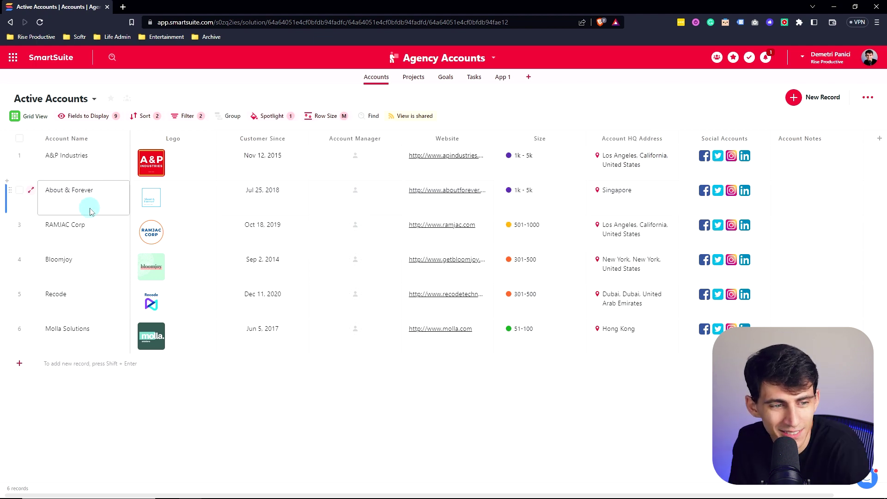
Give the spotlight the Arctic Blue colour and close its settings.
left_click(273, 116)
left_click(278, 144)
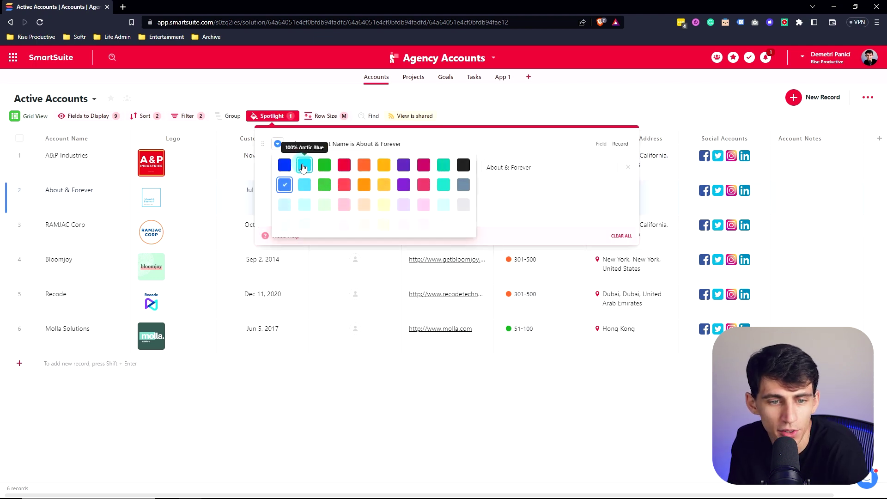
left_click(377, 373)
left_click(361, 375)
left_click(359, 174)
left_click(243, 201)
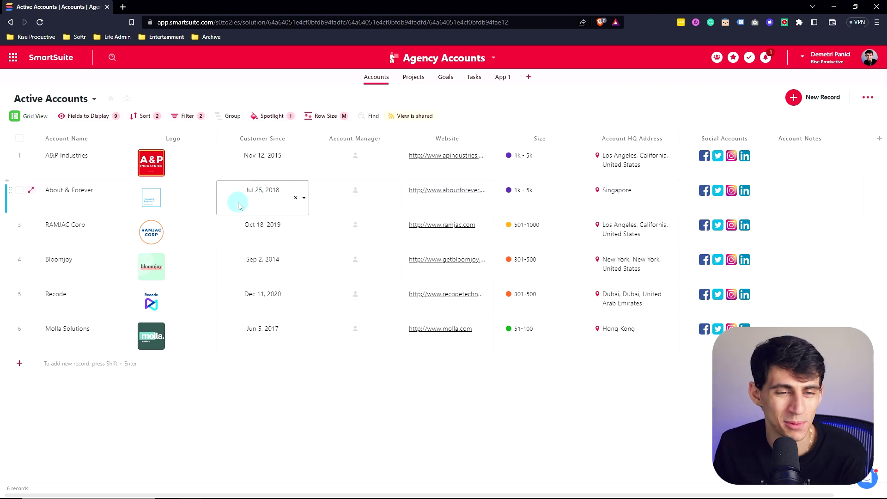
left_click(263, 117)
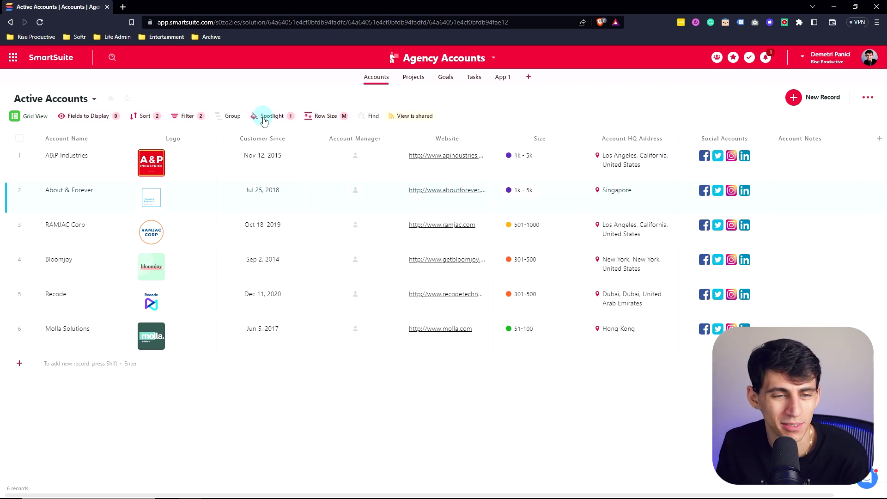
Find Ramjac in the grid, step through RAMJAC Corp's three matches, then close Find.
left_click(367, 119)
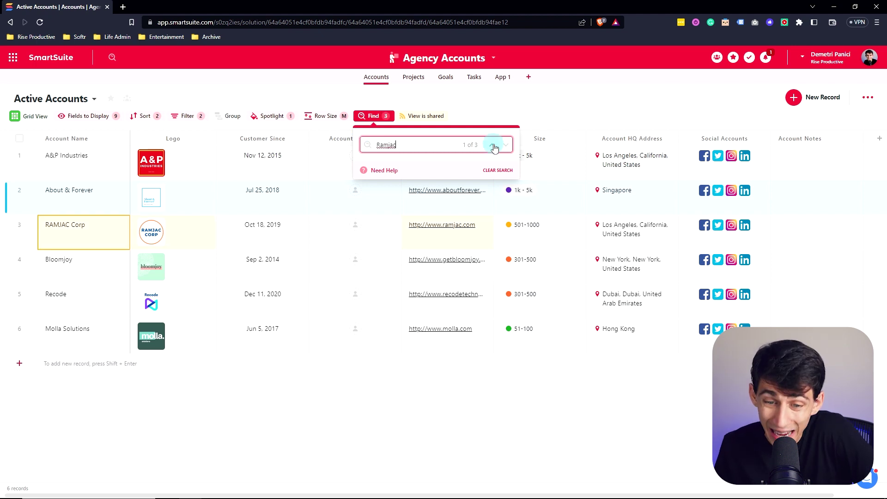
left_click(507, 386)
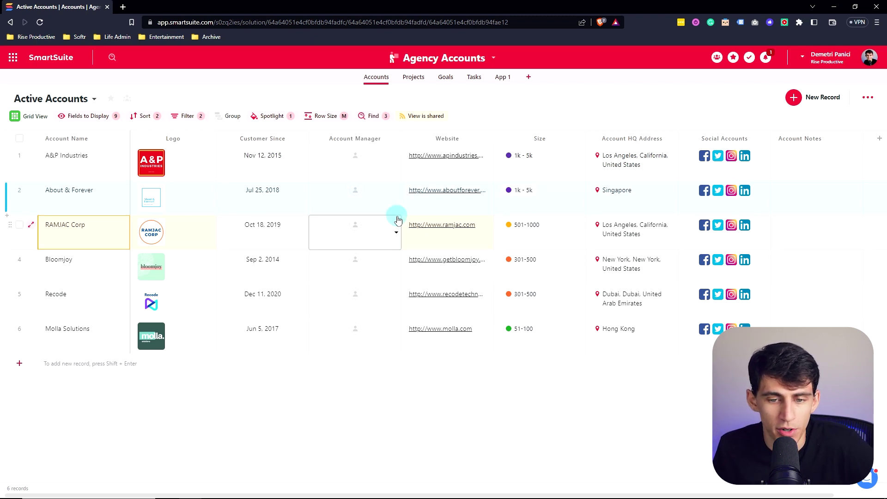
left_click(384, 116)
left_click(492, 145)
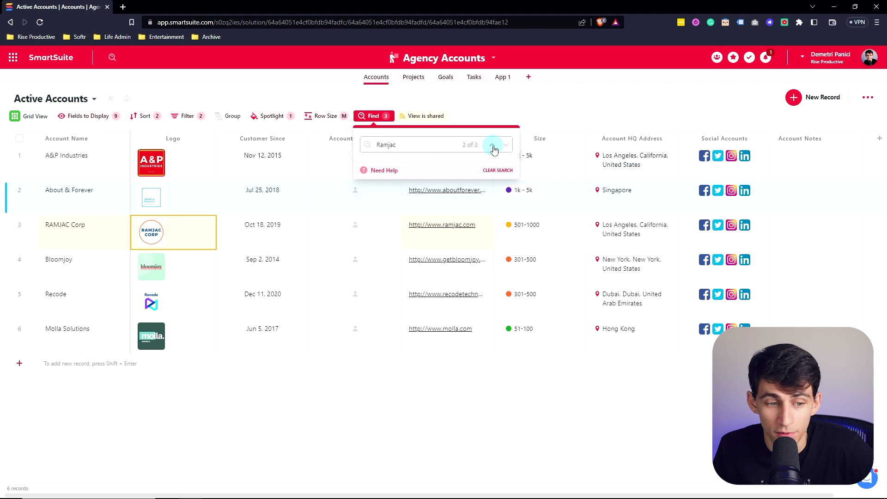
left_click(207, 233)
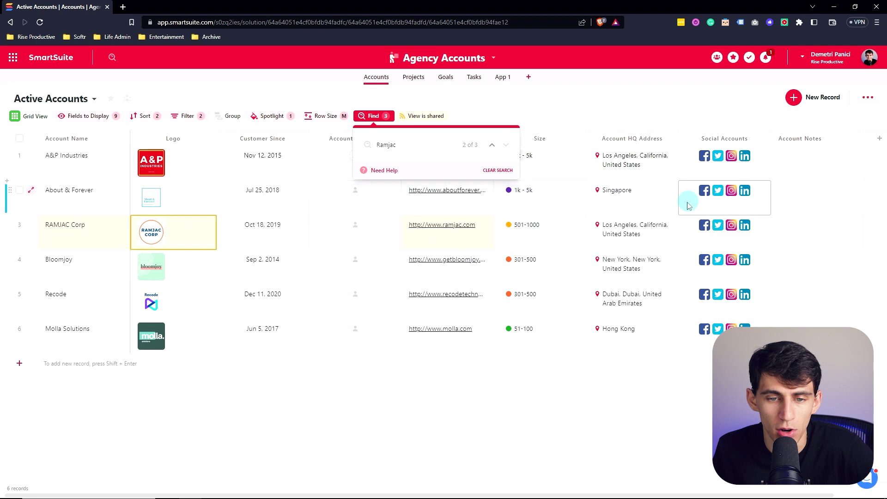
left_click(541, 451)
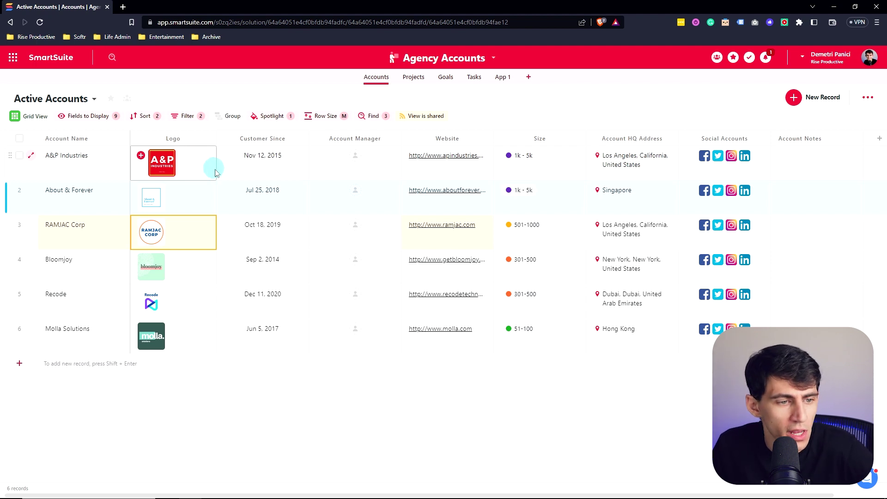
In the A&P Industries record, move Logo above Account Name and show it as a large card.
left_click(31, 155)
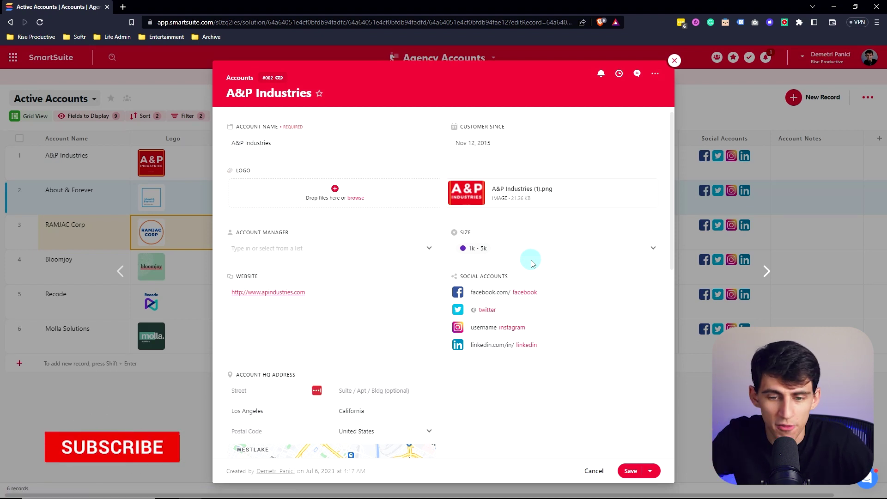
scroll(341, 295, "down", 5)
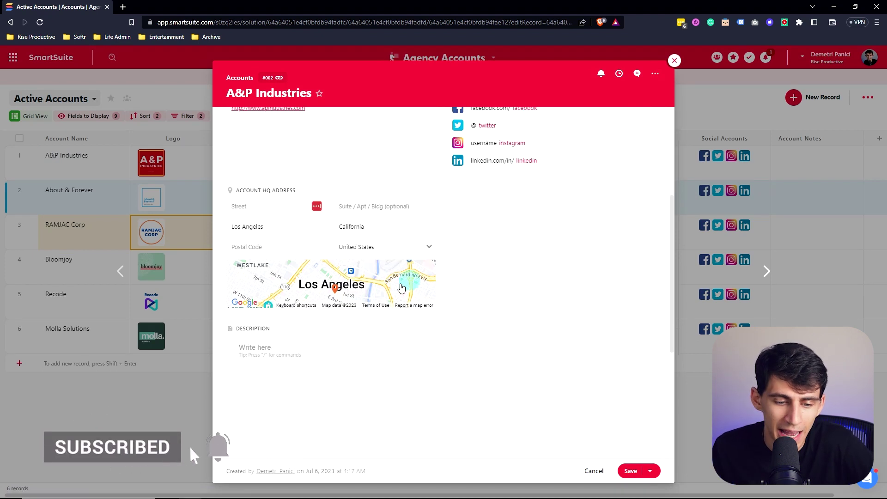
scroll(418, 287, "up", 5)
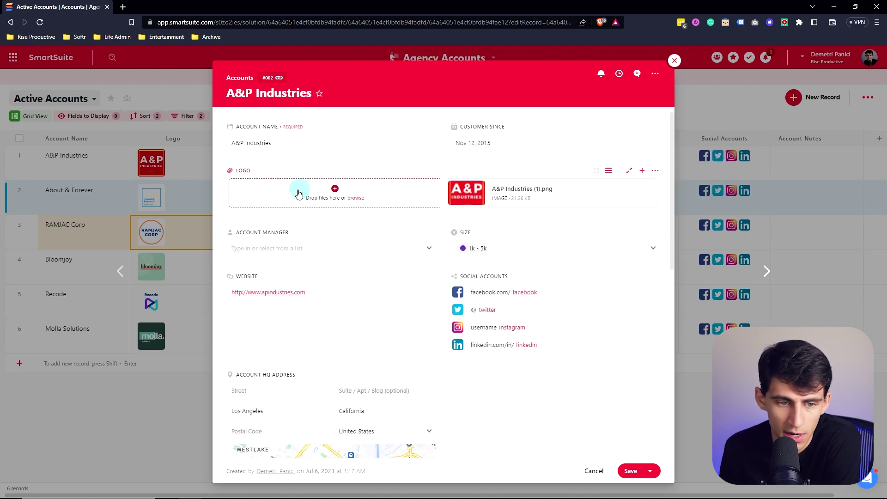
left_click_drag(448, 127, 448, 127)
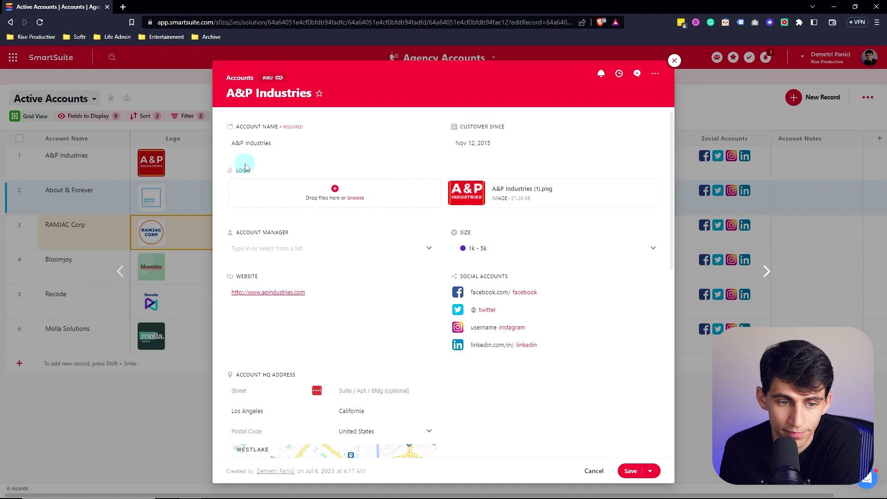
left_click_drag(230, 170, 261, 124)
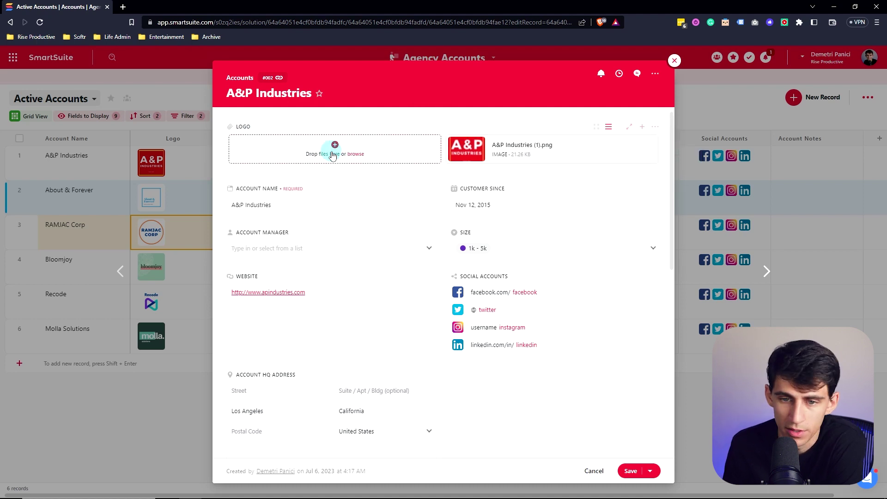
left_click(597, 131)
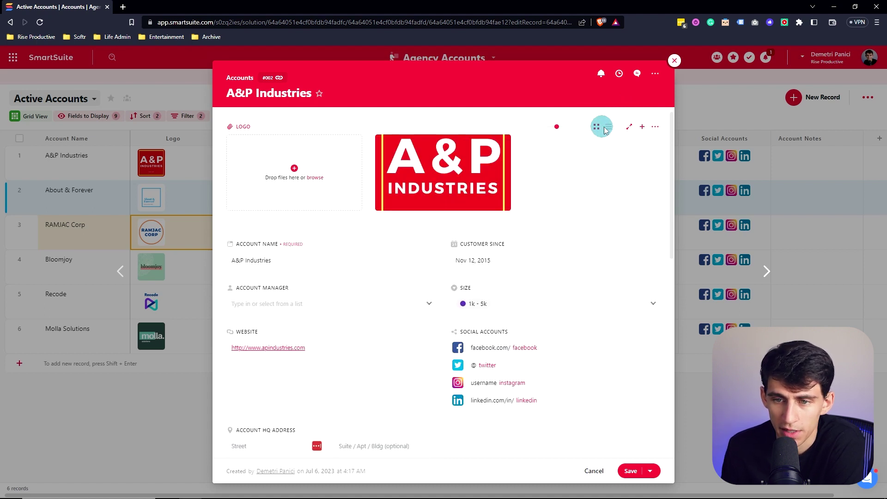
Return Logo to list view and toggle Customer Since to span 2 columns and back.
left_click(606, 129)
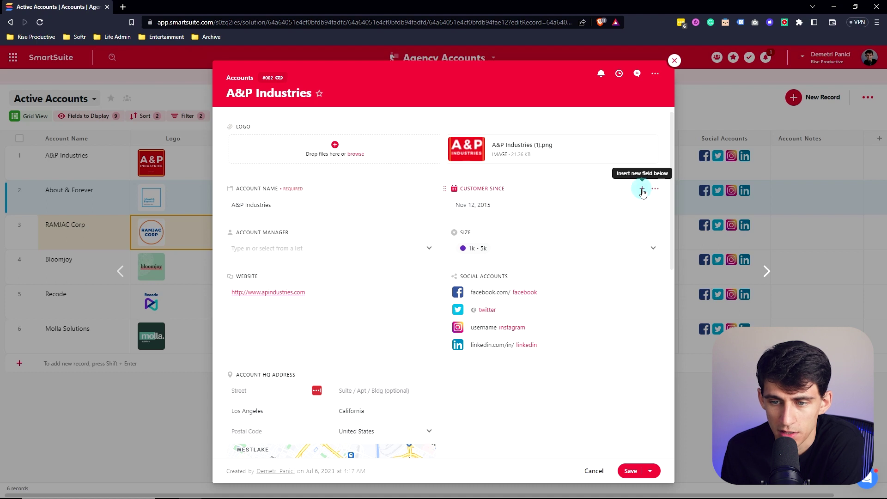
left_click(655, 188)
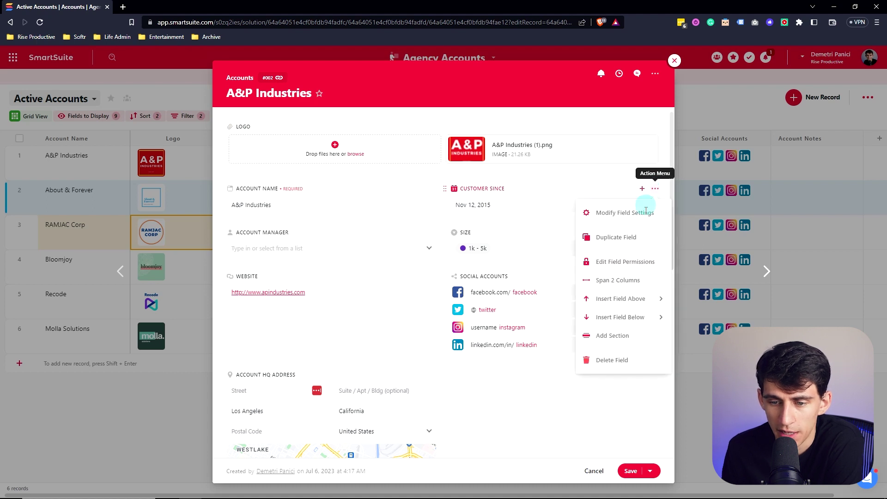
left_click(619, 280)
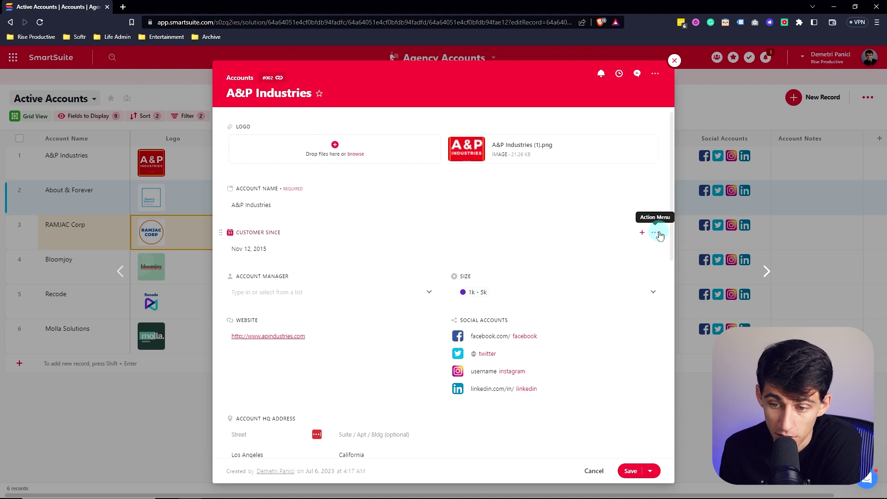
left_click(660, 234)
left_click(607, 323)
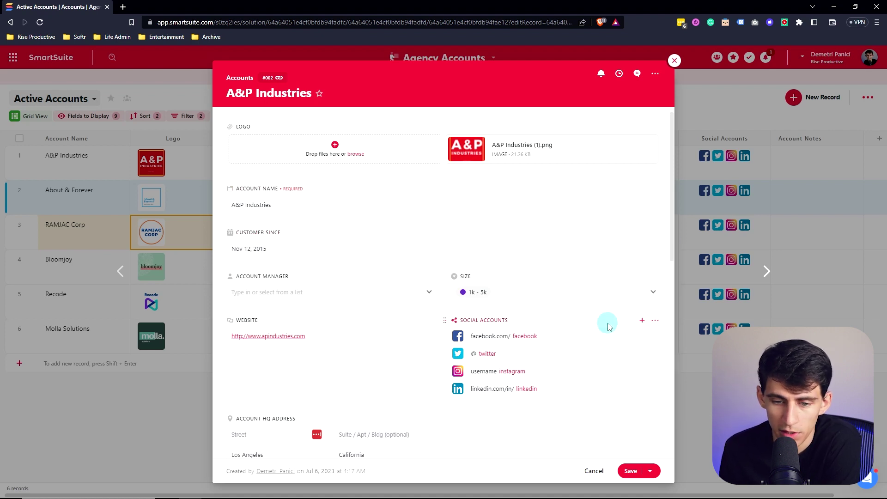
Duplicate the Size field as Size Copy.
left_click(655, 188)
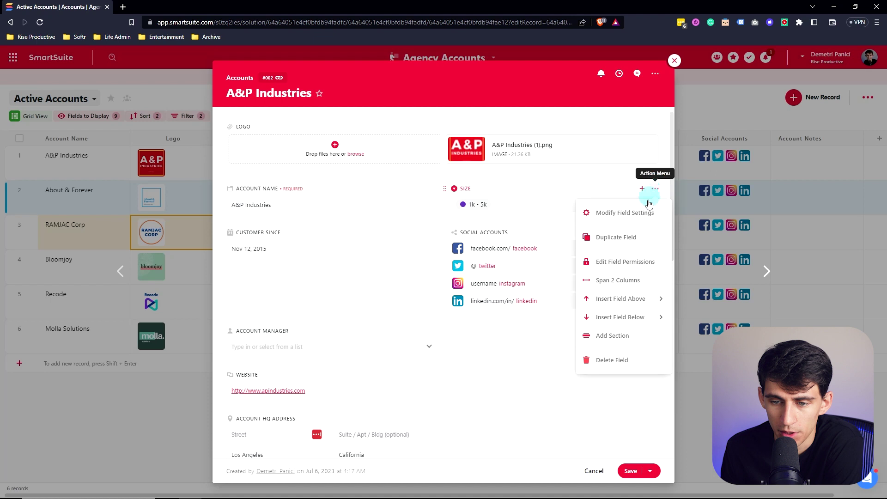
left_click(610, 237)
left_click(515, 345)
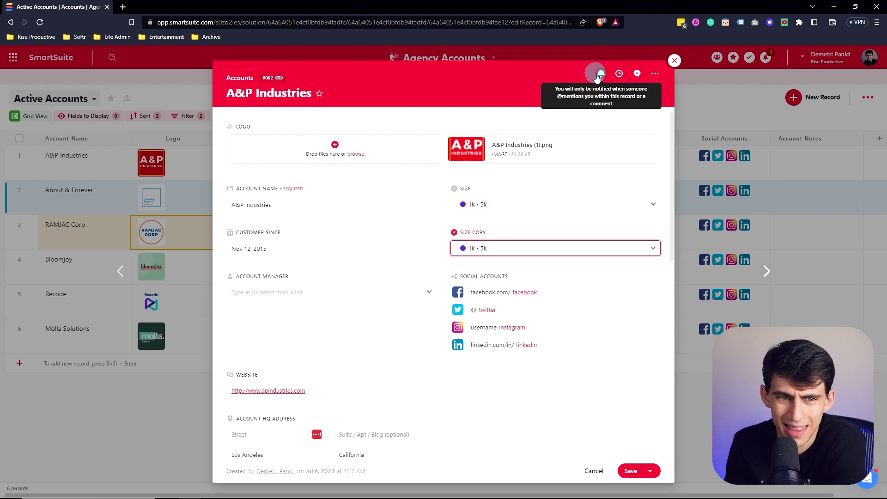
scroll(515, 198, "down", 6)
scroll(518, 347, "up", 6)
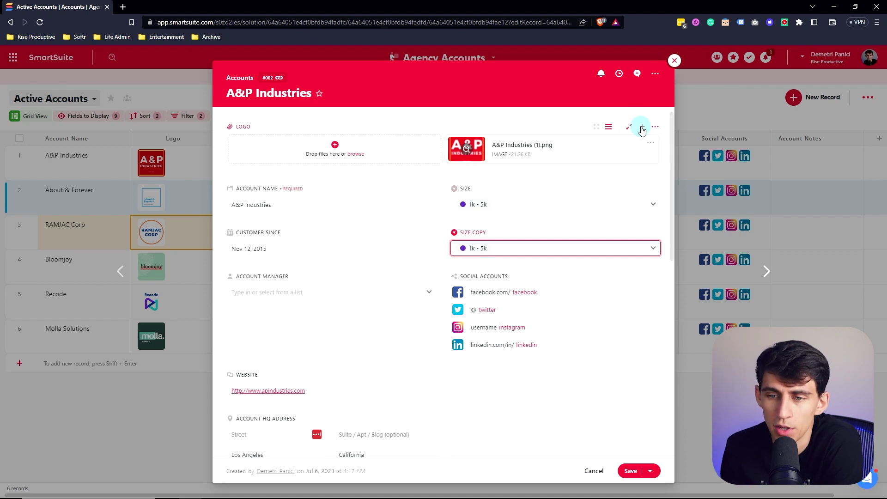
Drag Size Copy below Social Accounts and reposition Account HQ Address beside it.
left_click_drag(447, 233, 300, 278)
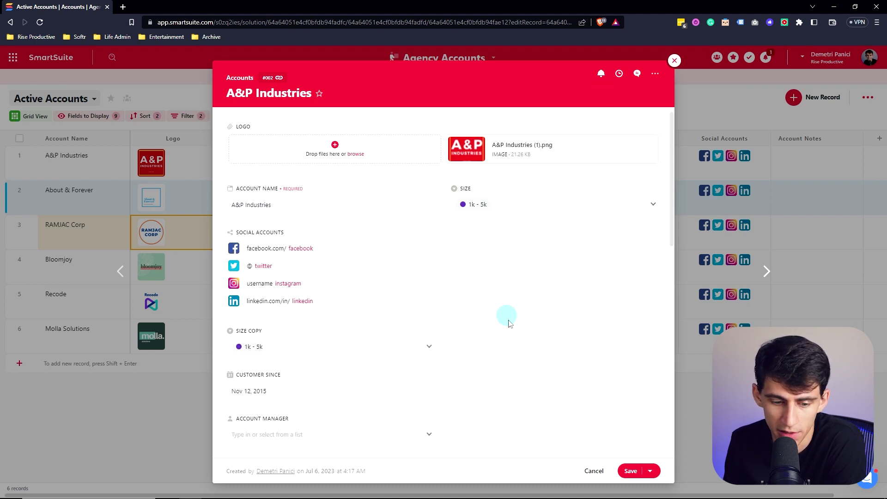
scroll(534, 245, "down", 7)
scroll(481, 278, "up", 2)
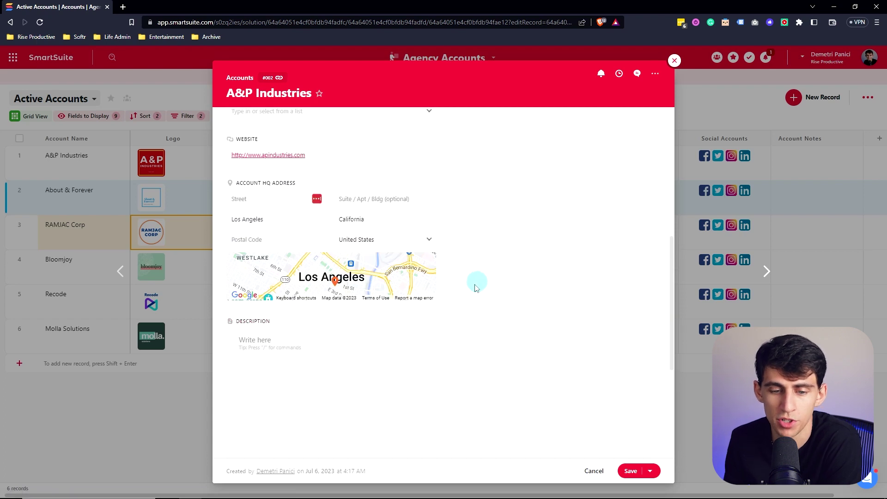
scroll(231, 212, "up", 2)
left_click_drag(217, 275, 505, 212)
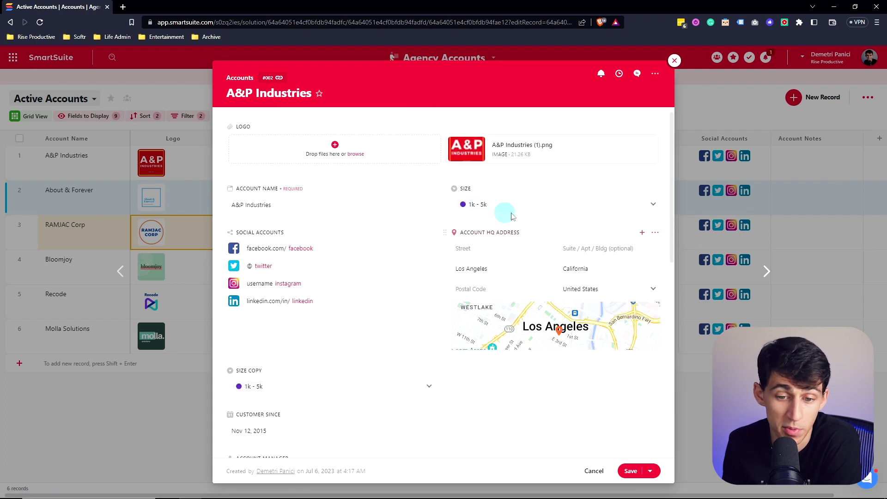
scroll(507, 257, "down", 2)
scroll(601, 161, "up", 2)
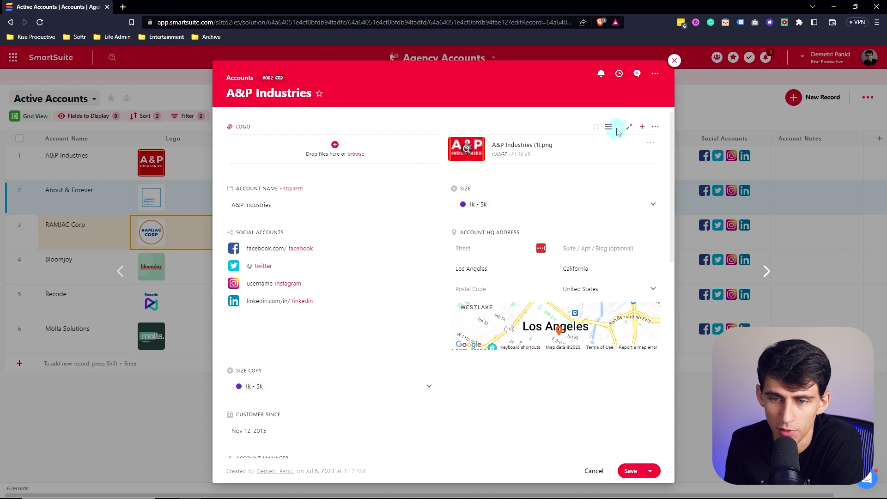
Expand the Logo field and restore the form, then expand Description and exit it.
left_click(629, 128)
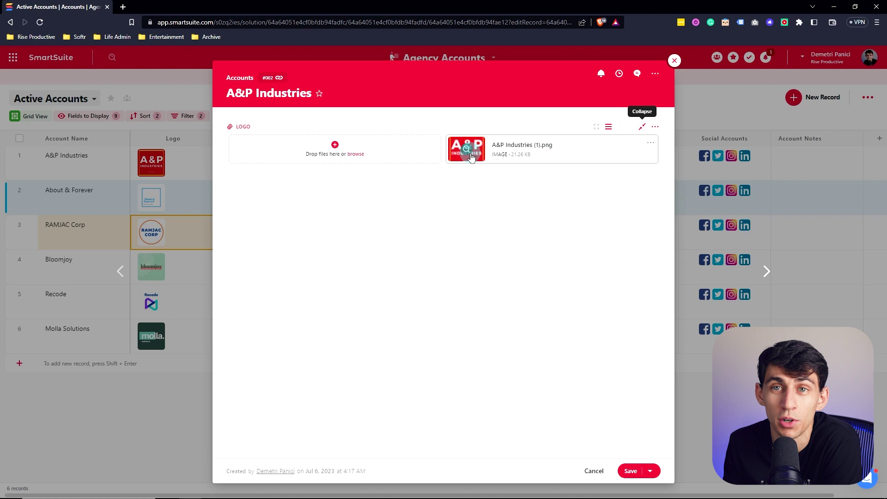
left_click(642, 126)
scroll(571, 319, "down", 5)
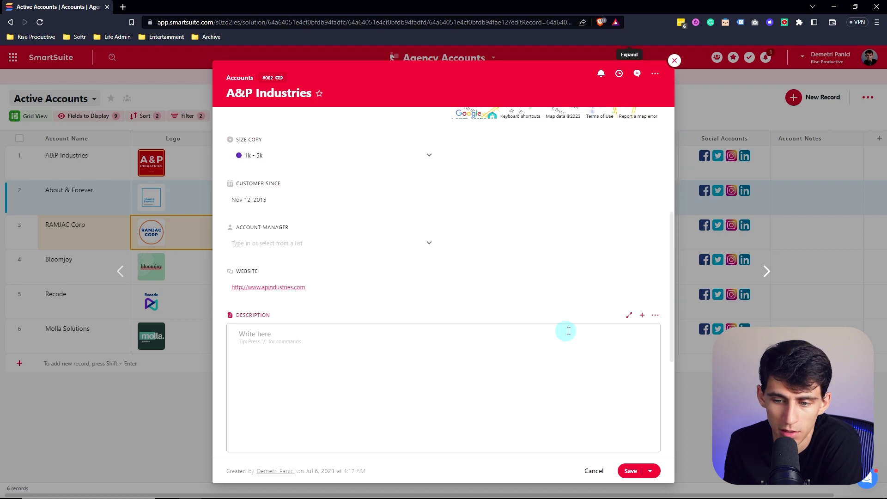
left_click(628, 313)
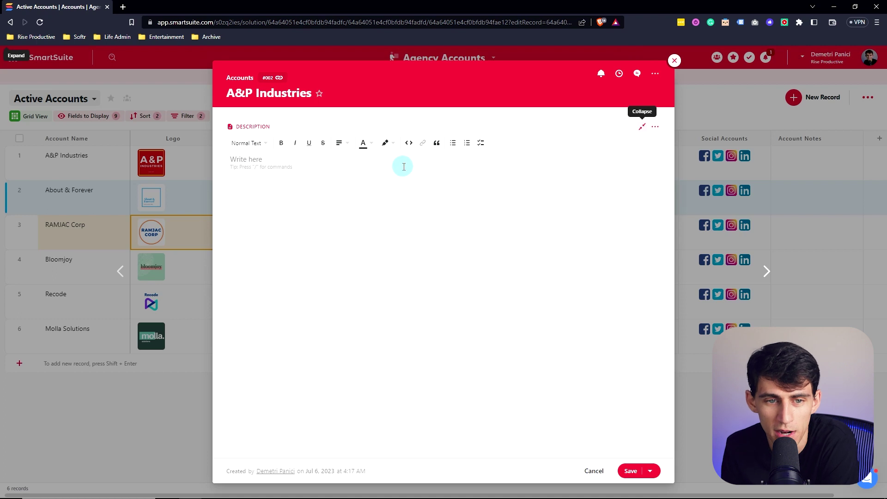
key("Escape")
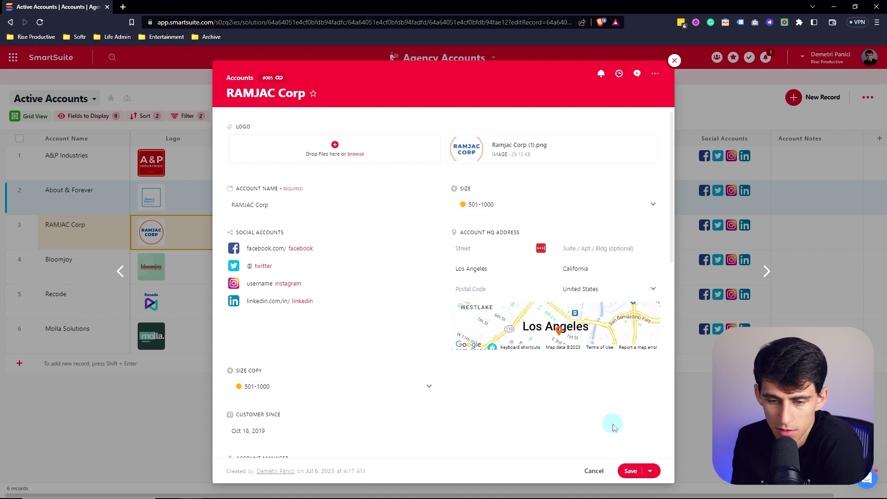
Show the About & Forever Communication Center panel and its settings.
left_click(637, 74)
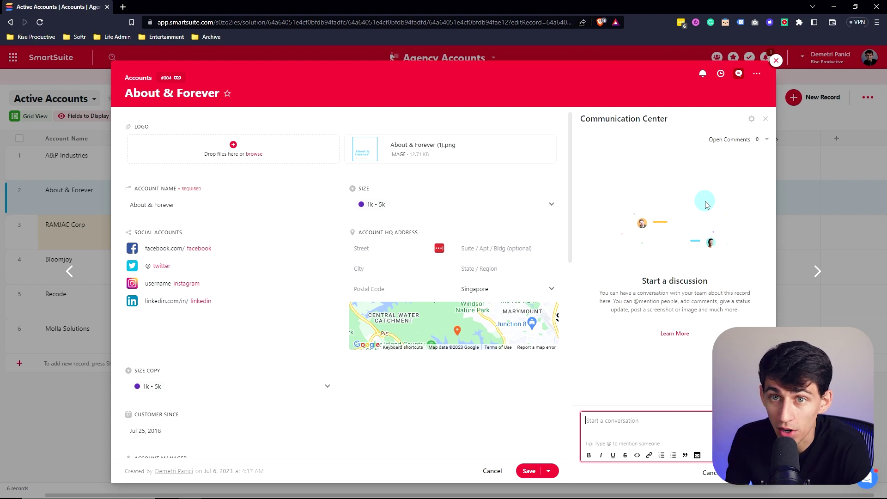
left_click(752, 119)
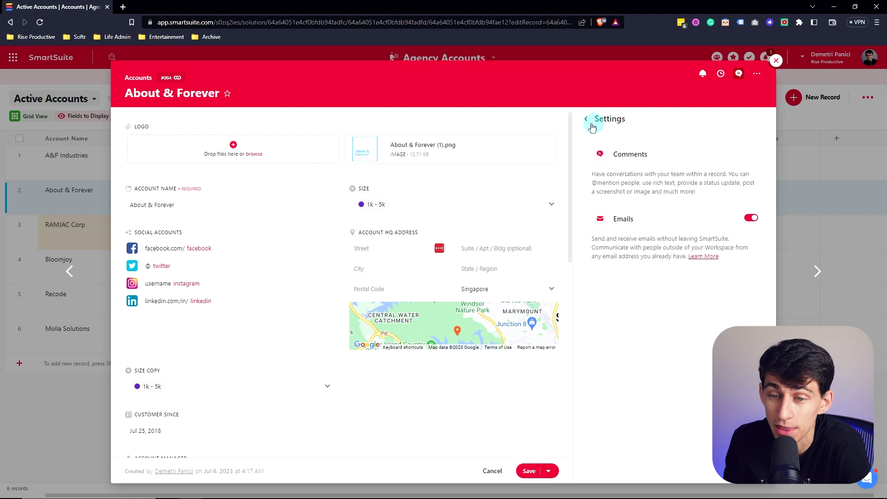
Compose a new email from the Emails tab with the Size merge field in its body.
left_click(586, 120)
left_click(643, 134)
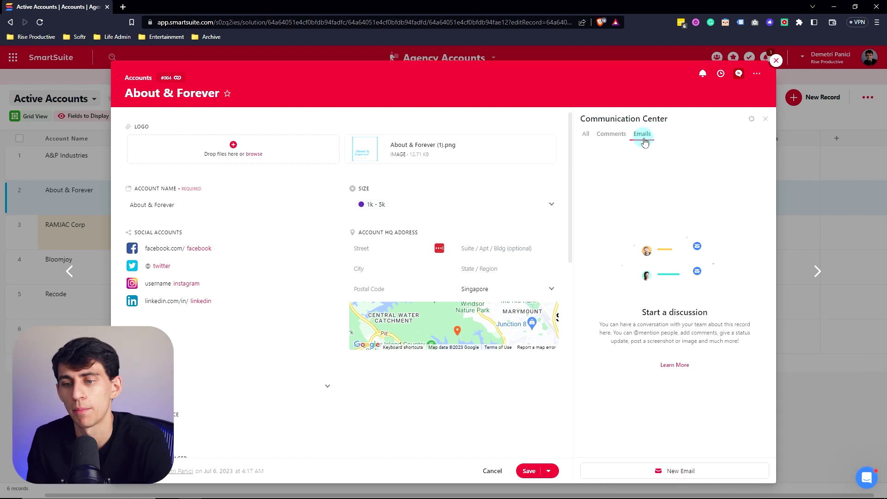
left_click(689, 470)
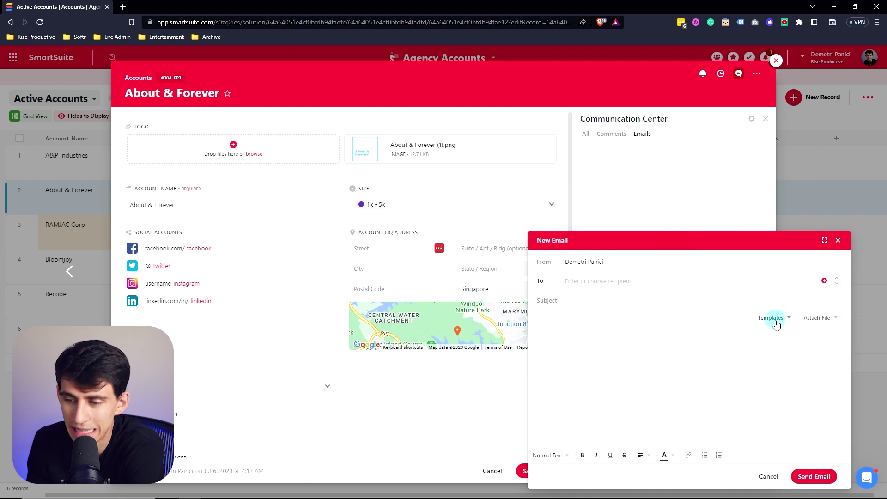
left_click(824, 281)
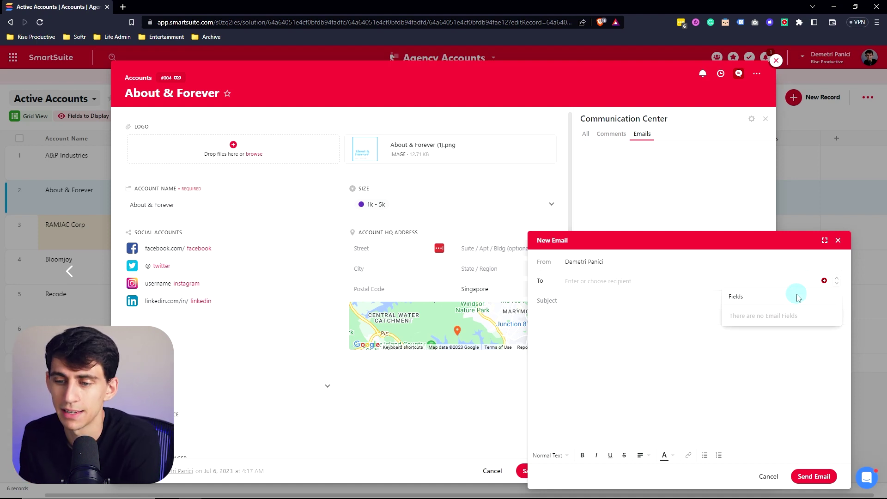
left_click(601, 327)
left_click(836, 332)
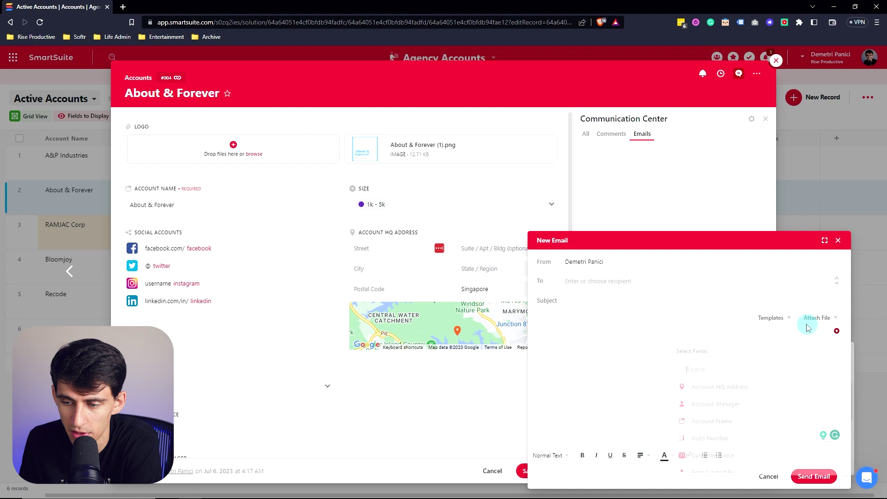
scroll(702, 390, "down", 2)
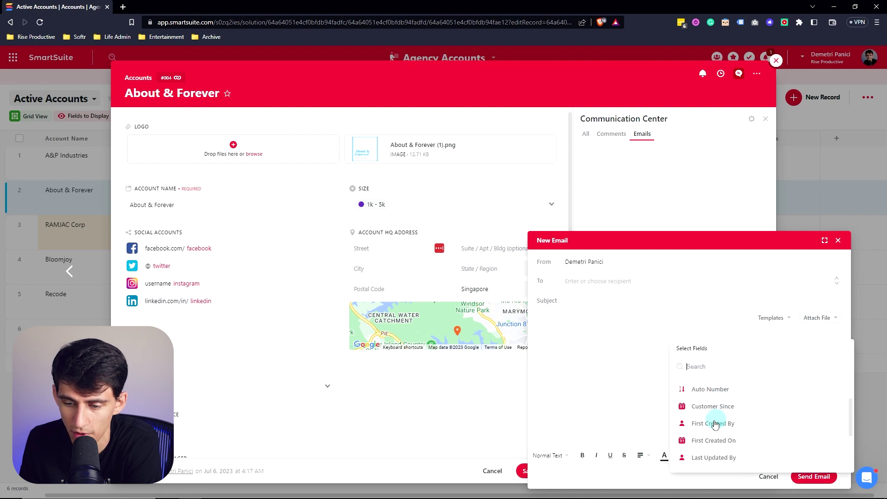
scroll(728, 421, "down", 3)
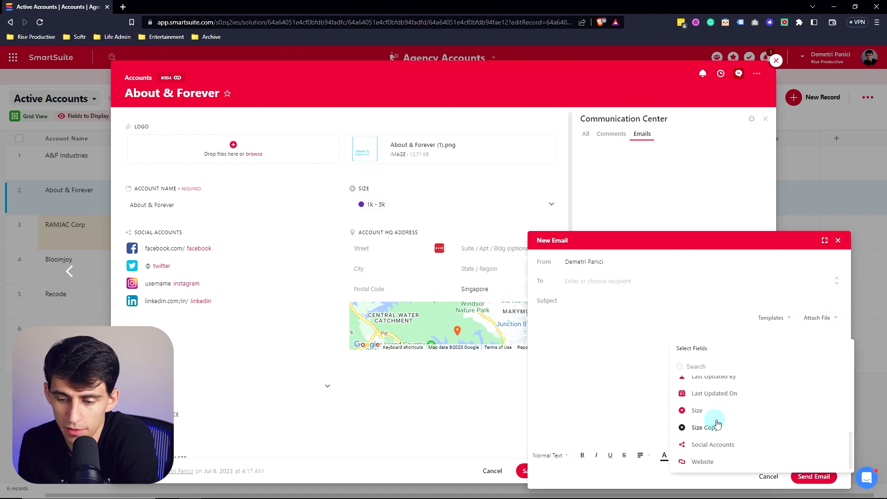
left_click(707, 410)
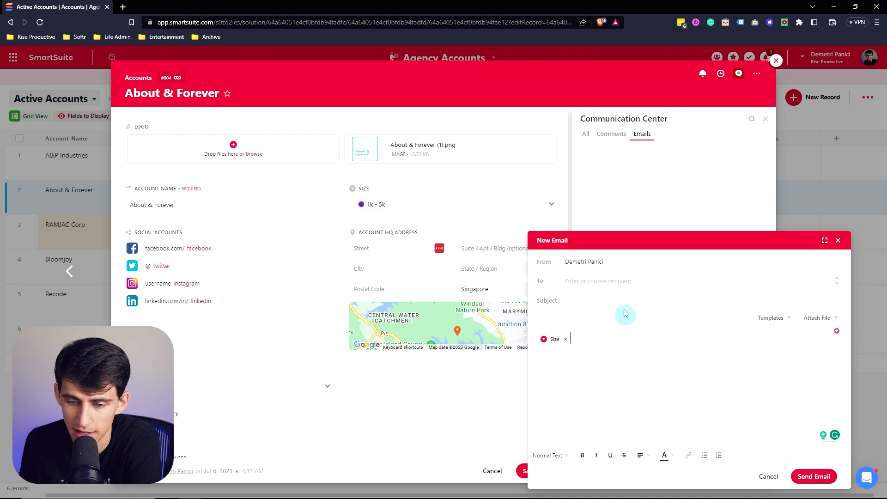
left_click(584, 281)
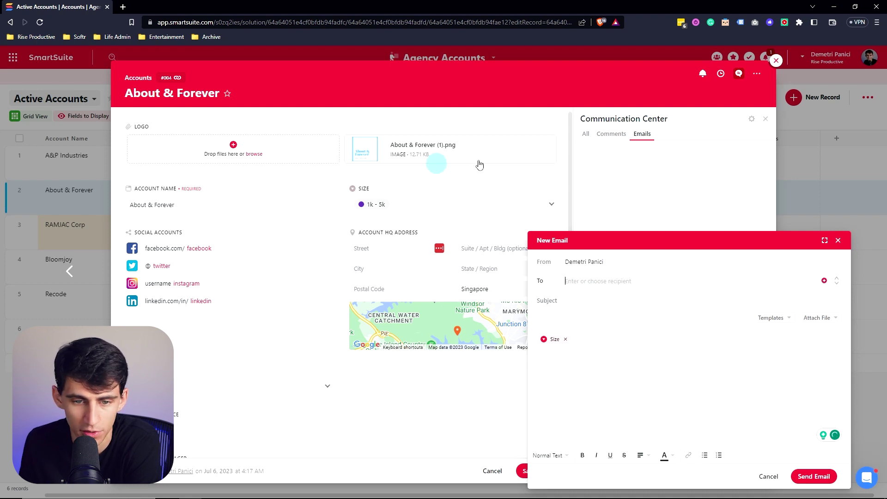
Add an Email field below Size.
left_click(540, 188)
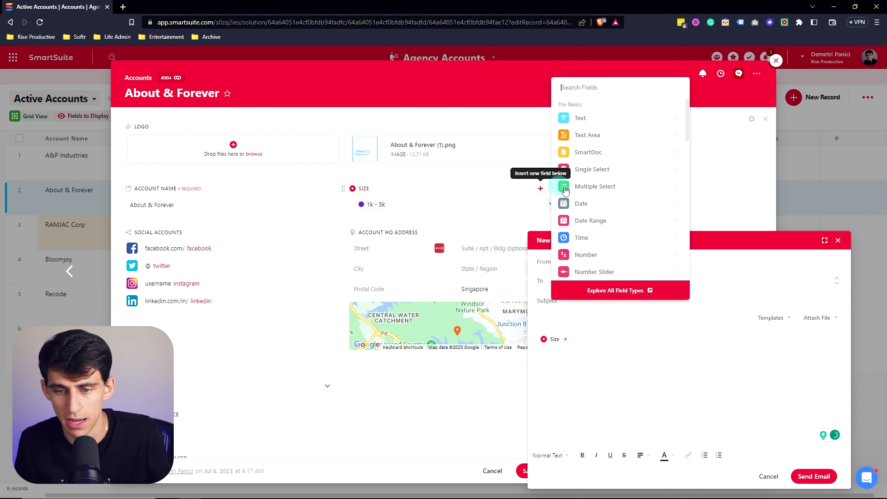
type("email")
key("Return")
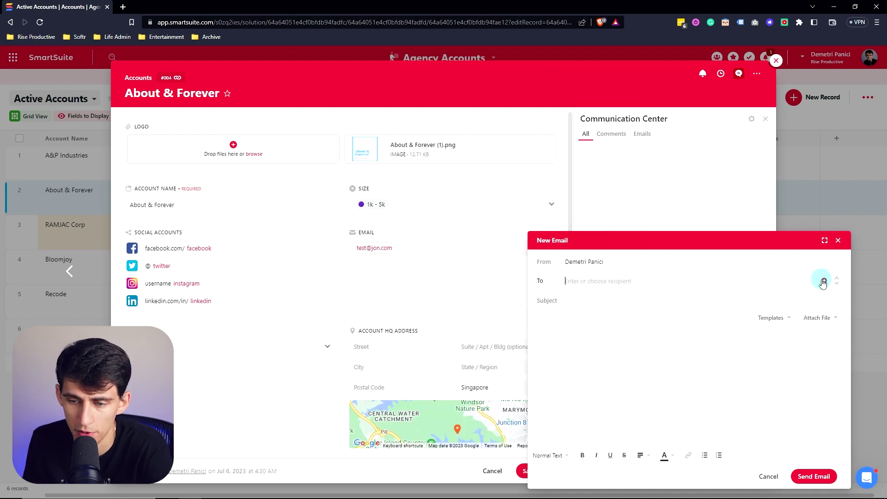
Address the draft to the record's email field, then close it.
left_click(824, 280)
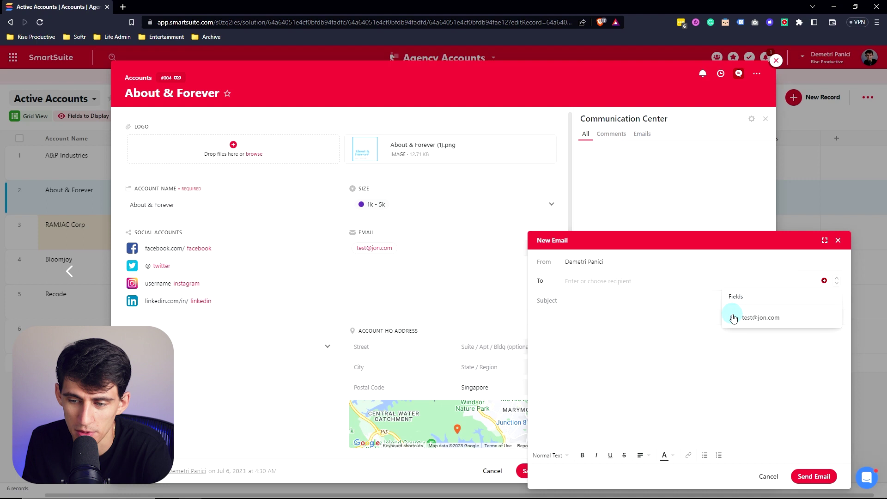
left_click(756, 317)
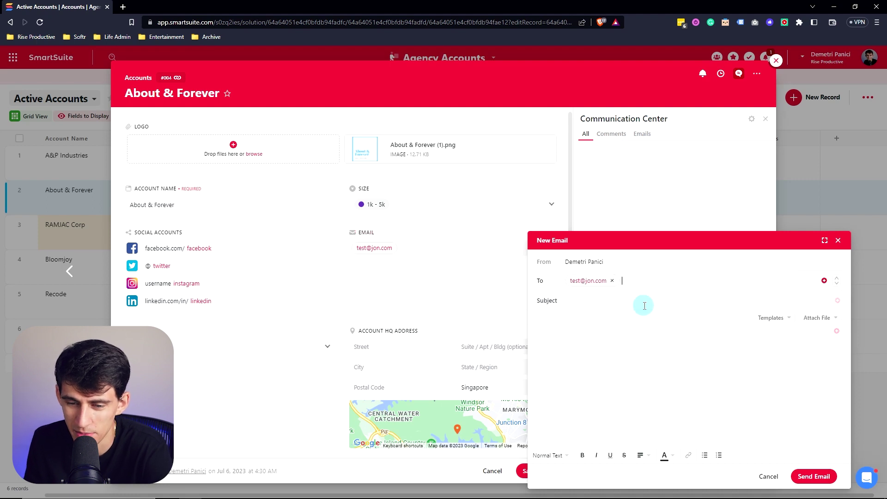
left_click(732, 439)
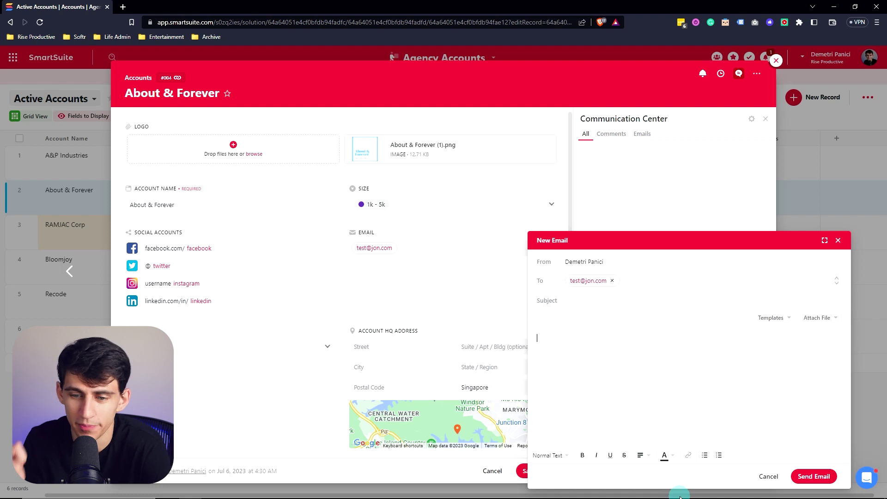
left_click(838, 240)
Discard the draft and post a self-assigned comment: 'communicate with the client ASAP!'.
left_click(410, 301)
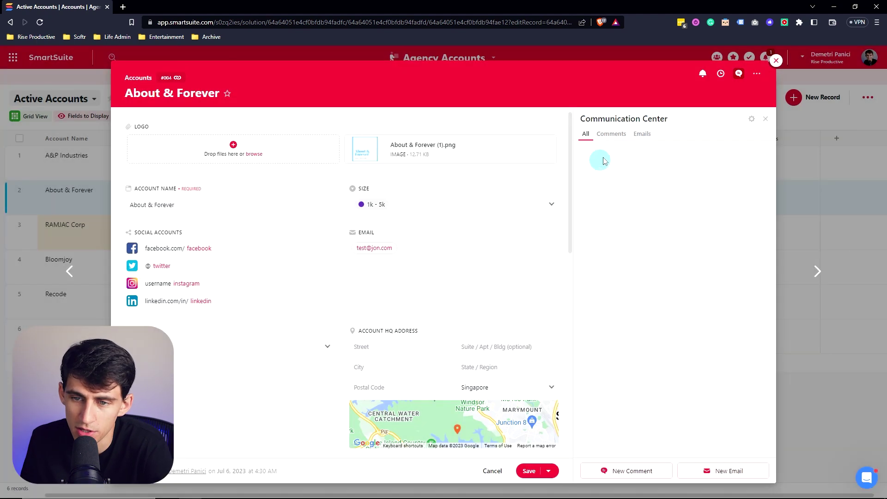
left_click(611, 135)
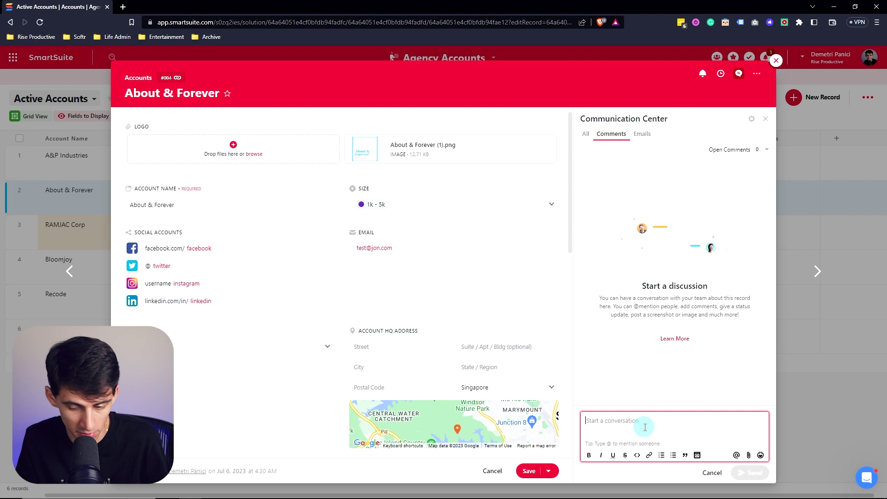
type("@")
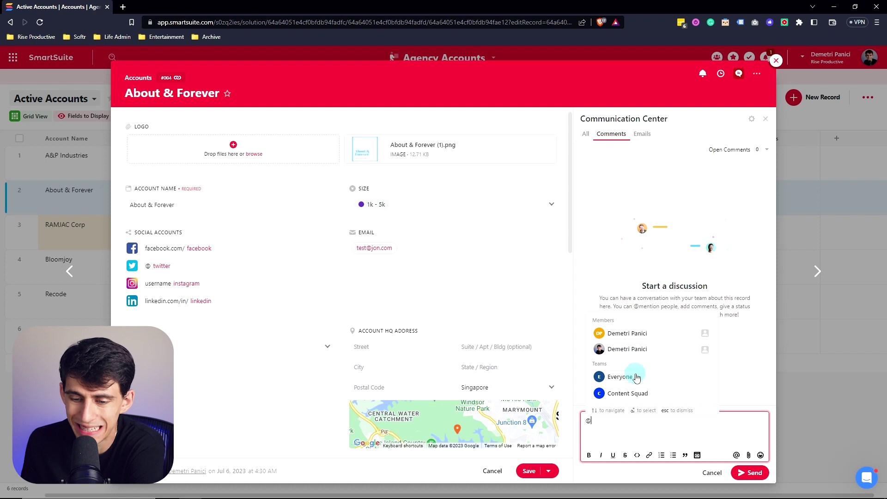
left_click(651, 353)
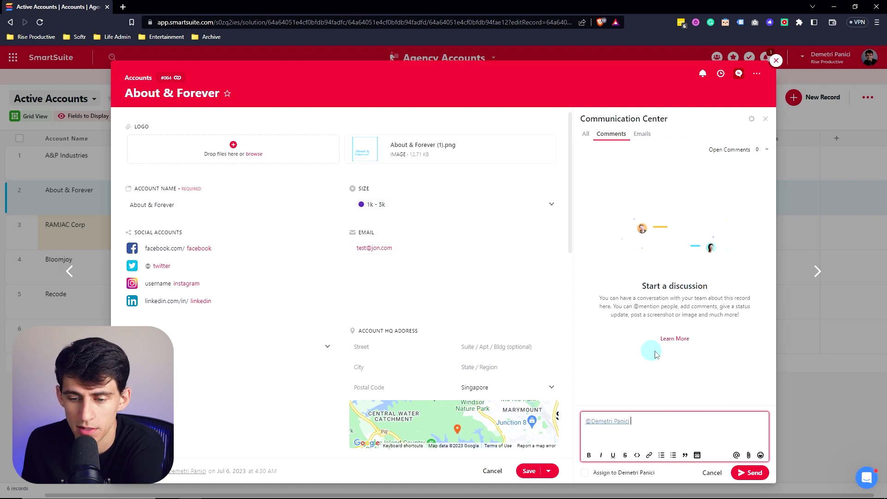
left_click(614, 477)
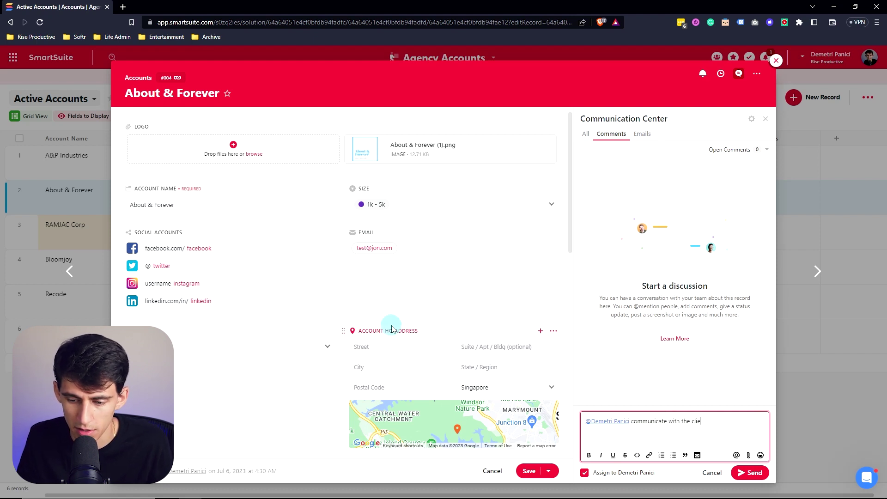
left_click(746, 473)
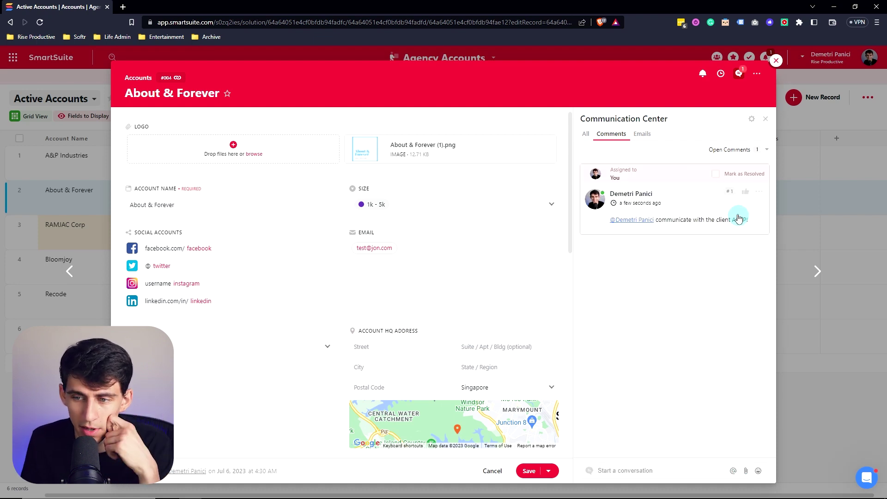
Resolve the comment, reopen it from Resolved Comments, then filter to Assigned to me.
left_click(717, 157)
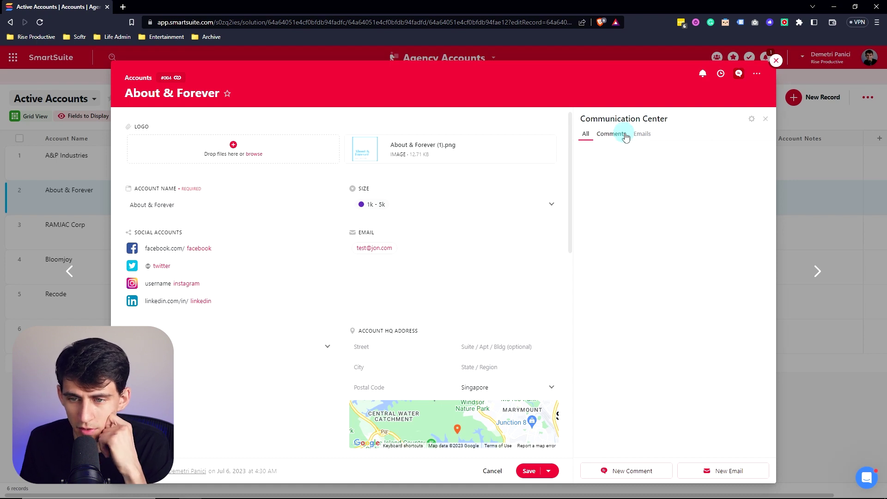
left_click(611, 134)
left_click(742, 149)
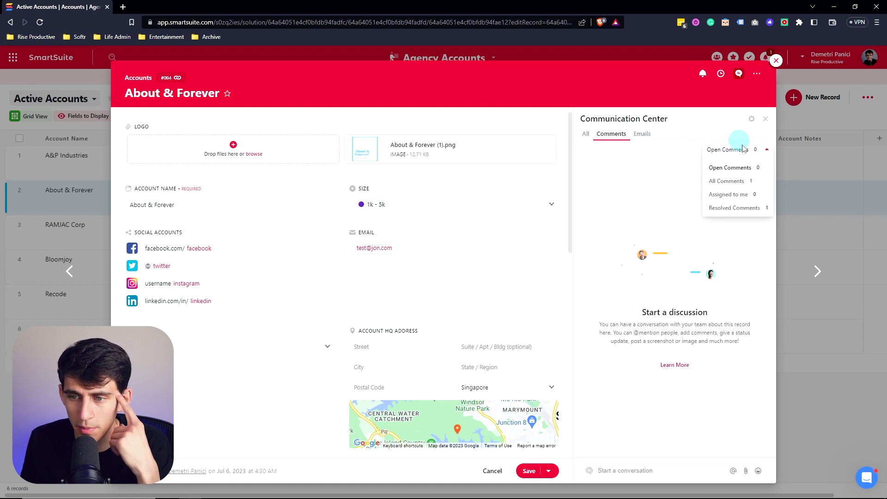
left_click(741, 208)
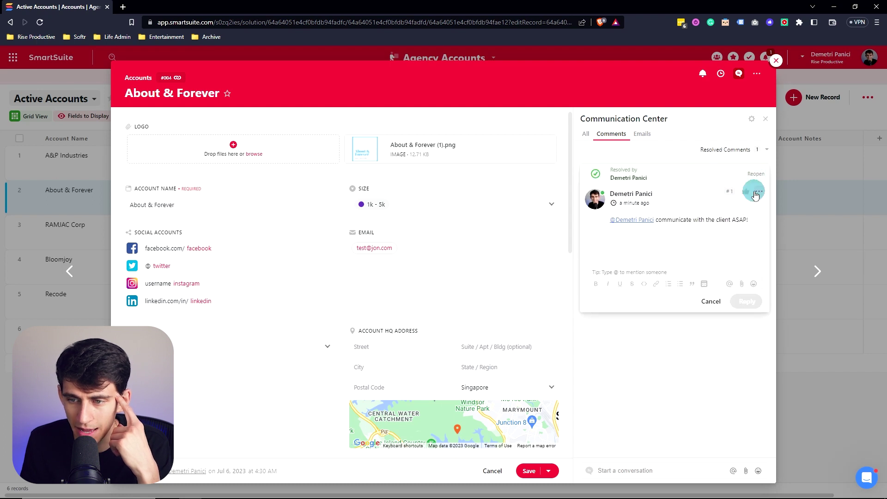
left_click(757, 192)
left_click(734, 208)
left_click(745, 149)
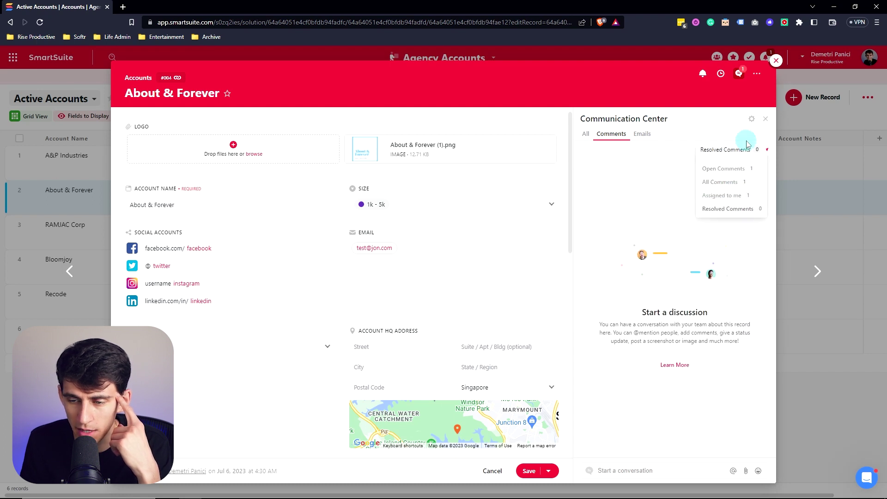
left_click(722, 194)
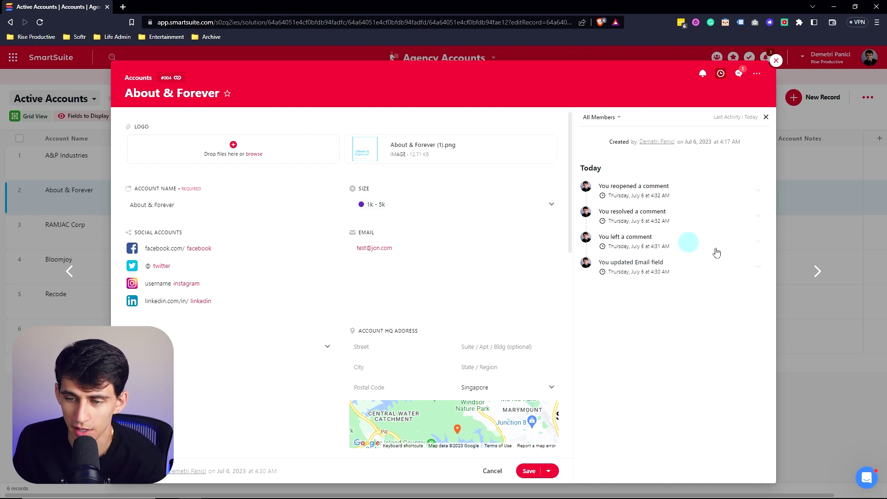
Expand the resolved and reopened comment entries in the activity log, then close the record.
left_click(742, 244)
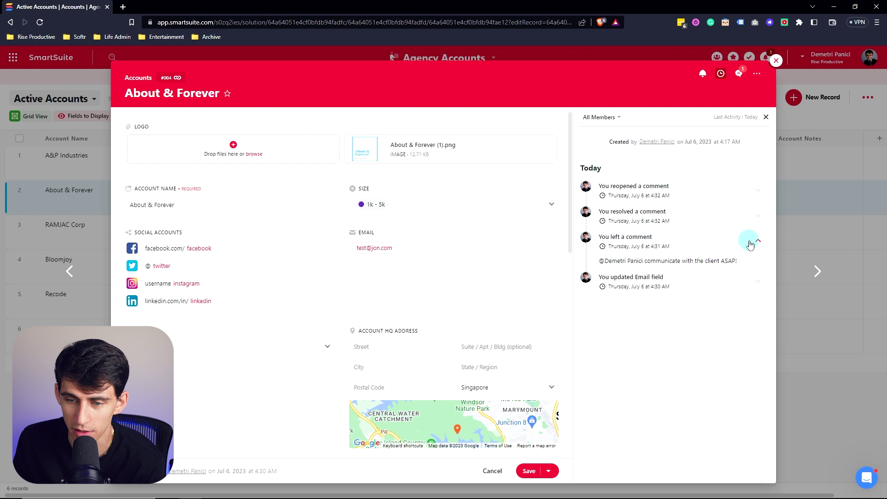
left_click(755, 214)
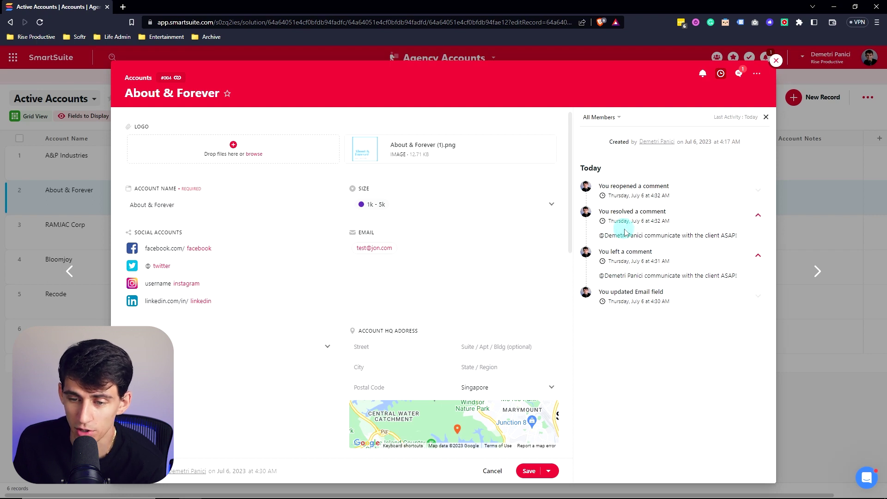
left_click(671, 199)
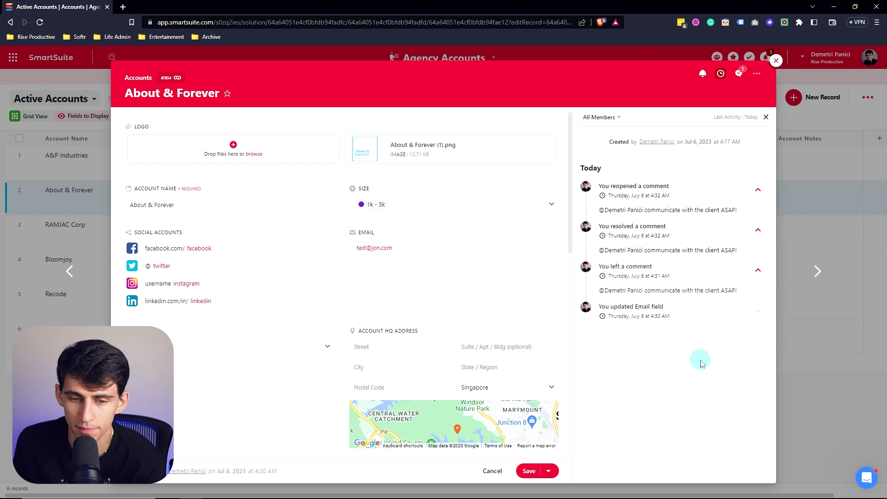
left_click(776, 61)
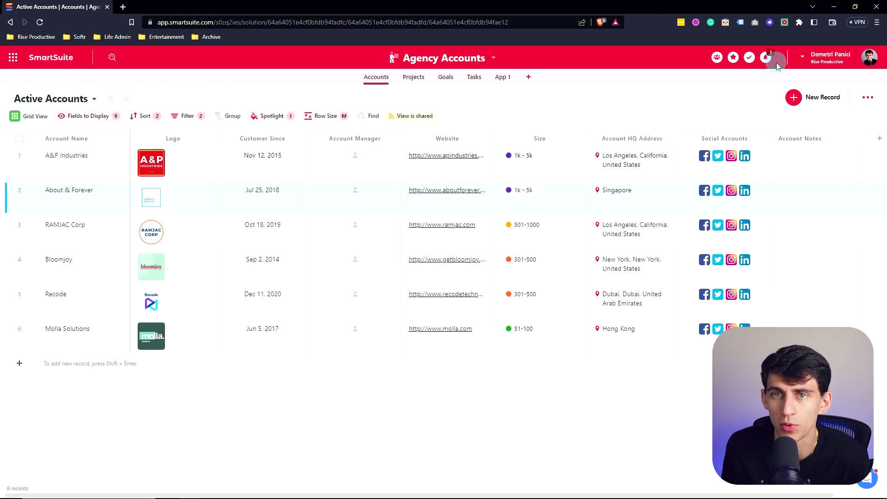
Open the Agency Accounts solution permissions and limit full access to chosen teams only.
left_click(451, 65)
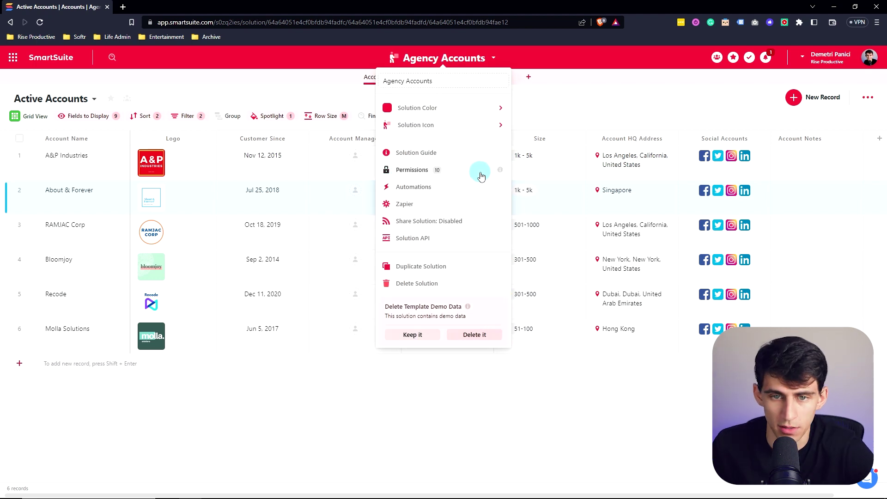
left_click(416, 170)
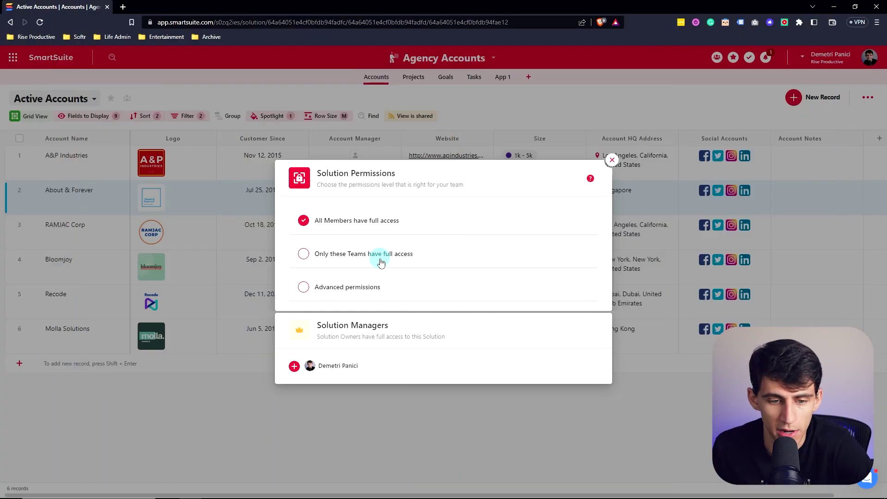
left_click(352, 261)
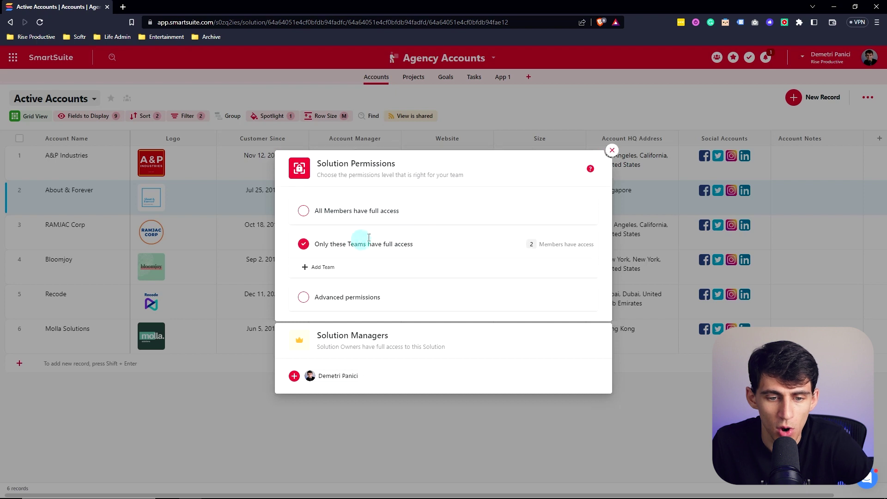
Grant the Content Squad team full access to the solution.
left_click(319, 270)
left_click(340, 305)
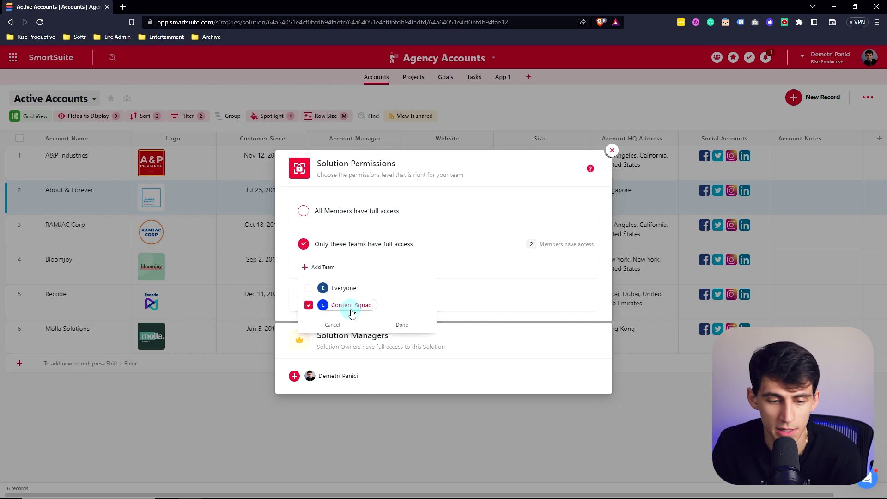
left_click(398, 325)
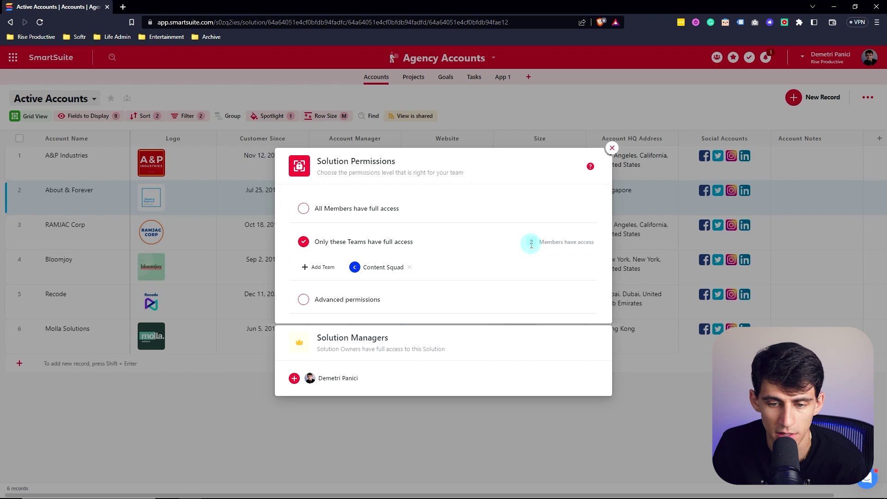
Switch to advanced permissions and remove the Content Squad team from access.
left_click(365, 300)
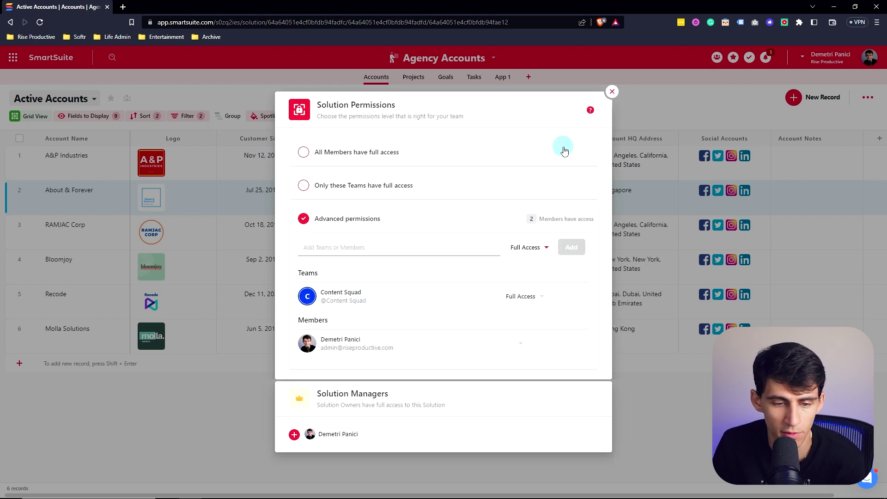
left_click(513, 296)
left_click(513, 296)
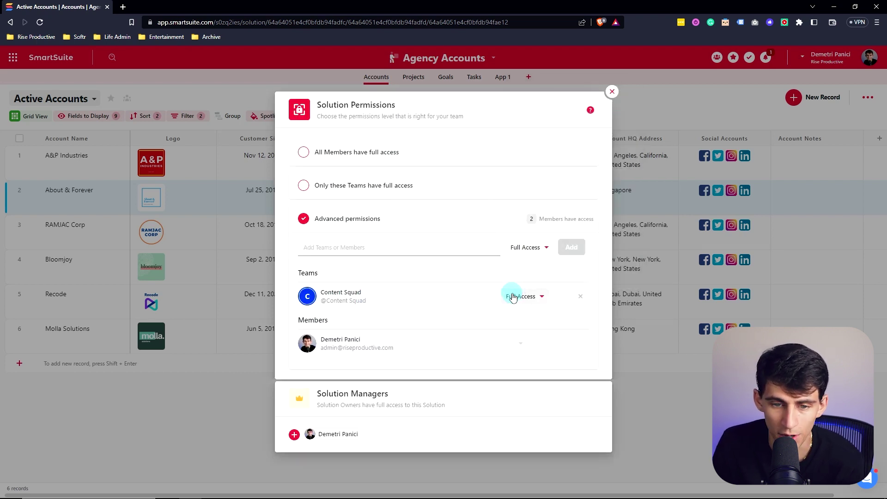
left_click(516, 296)
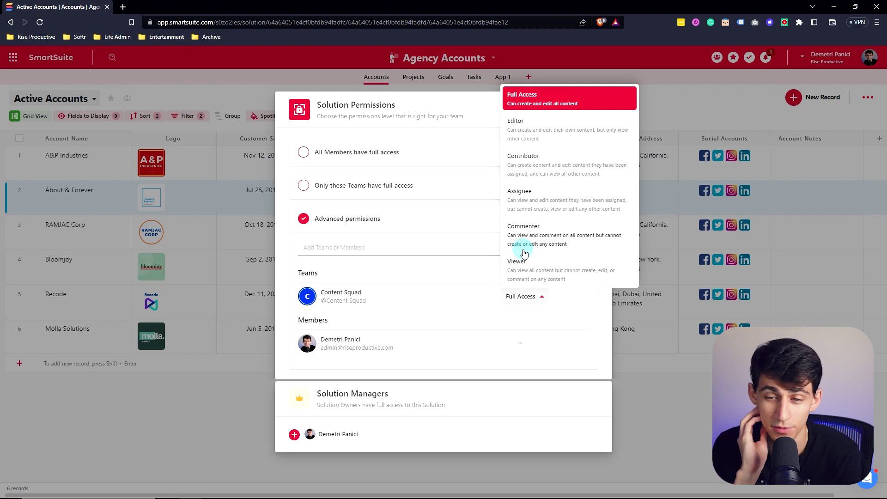
left_click(580, 296)
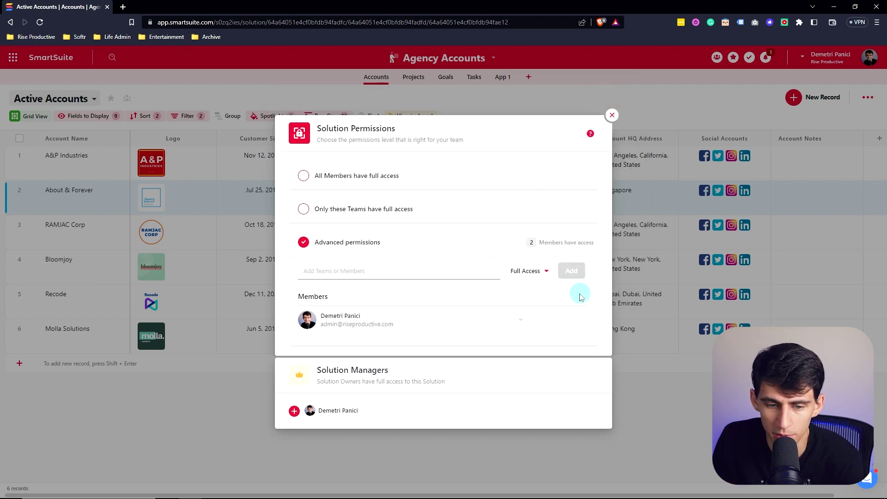
Add the second member to the solution with Commenter access.
left_click(329, 271)
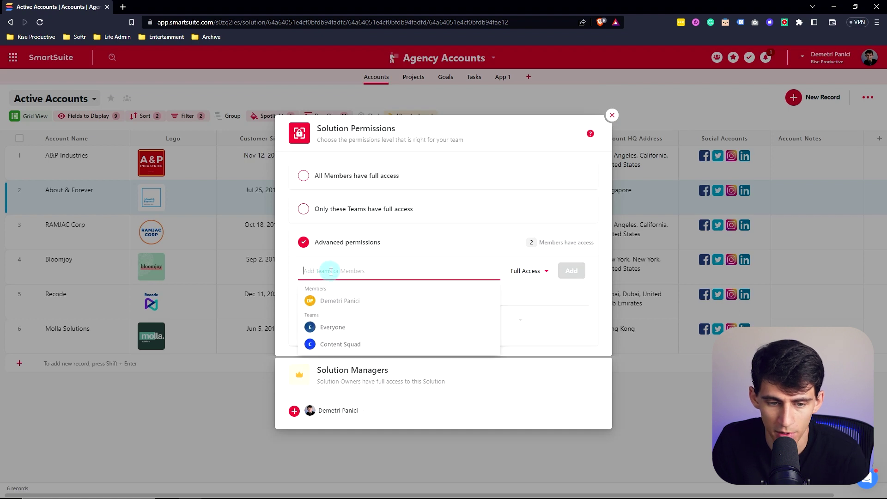
left_click(333, 298)
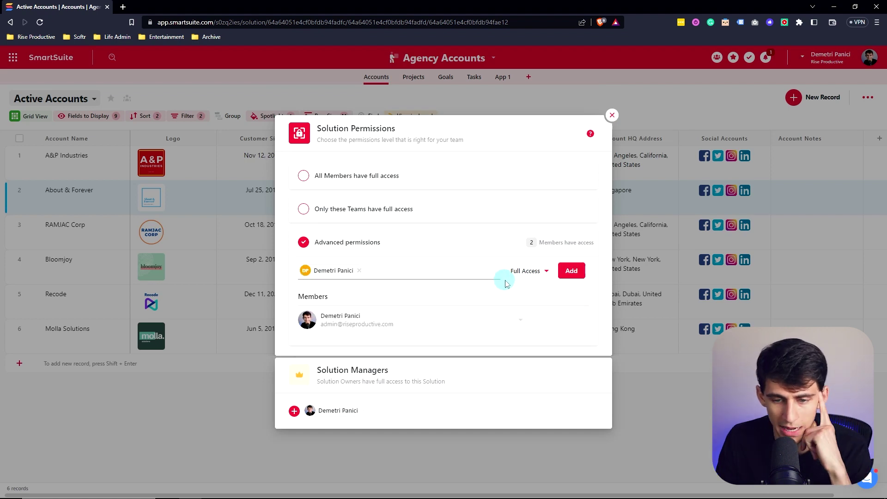
left_click(527, 271)
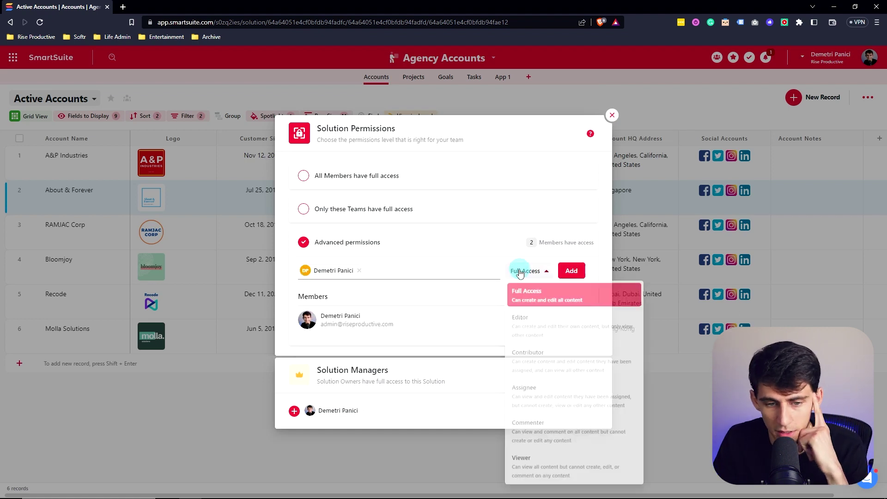
left_click(540, 422)
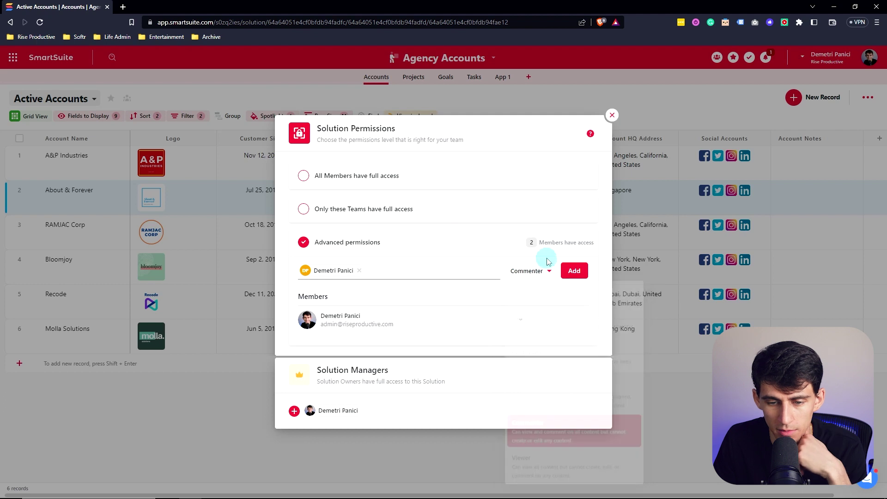
left_click(573, 274)
left_click(520, 311)
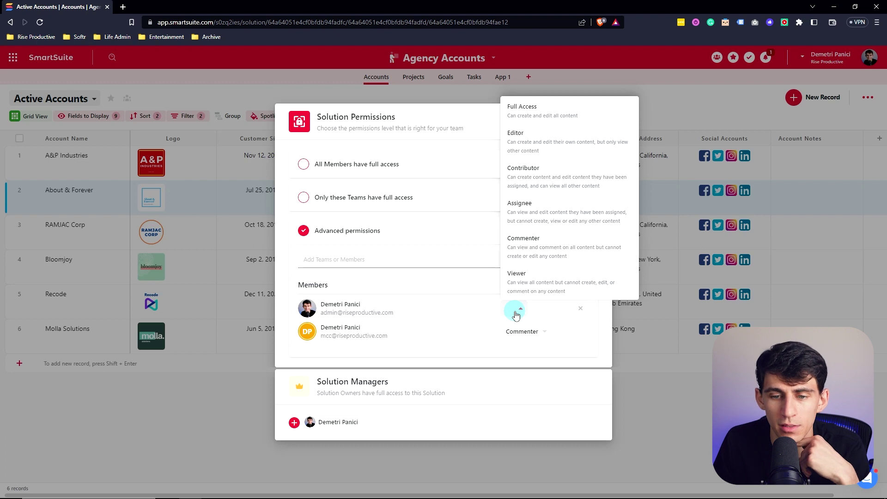
left_click(516, 314)
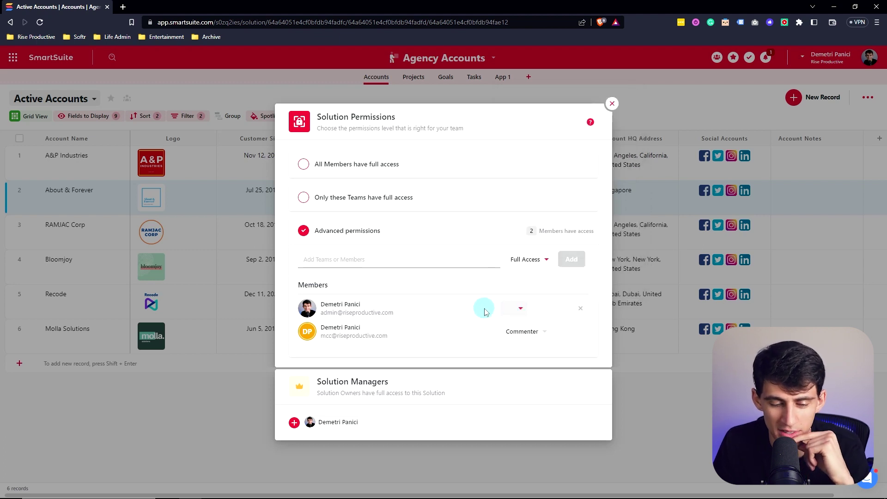
Make the second member a Solution Manager and close the permission settings.
left_click(294, 423)
left_click(377, 434)
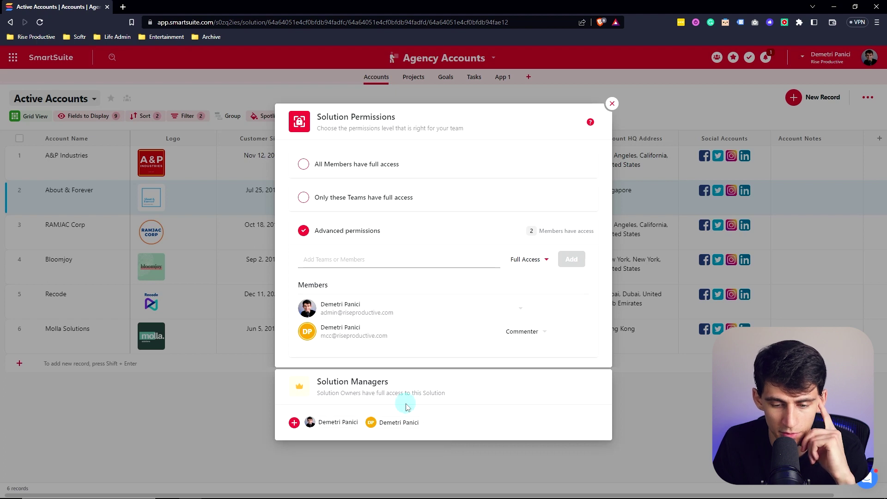
left_click(237, 83)
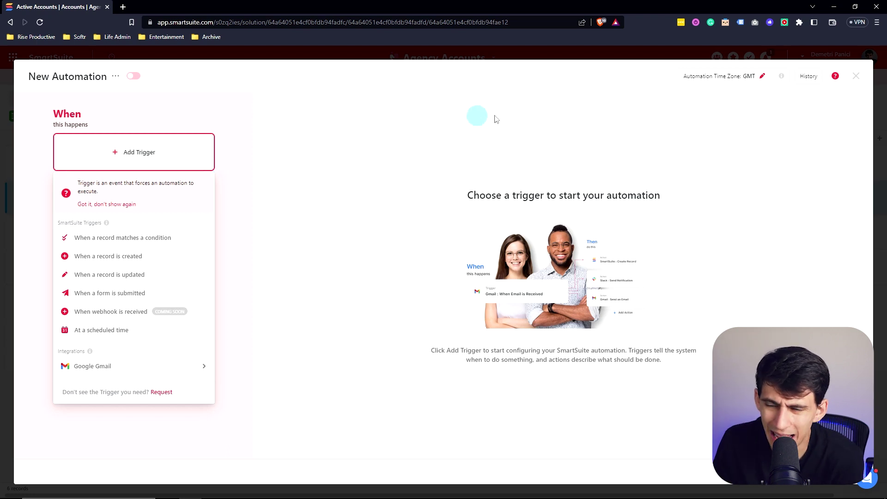
left_click(851, 76)
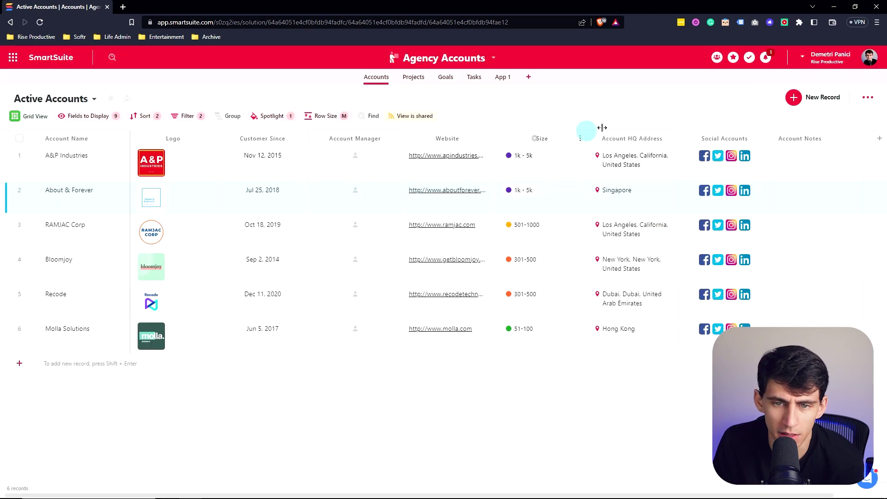
Start a new automation using the 'When a record matches a condition' trigger.
left_click(445, 58)
left_click(422, 153)
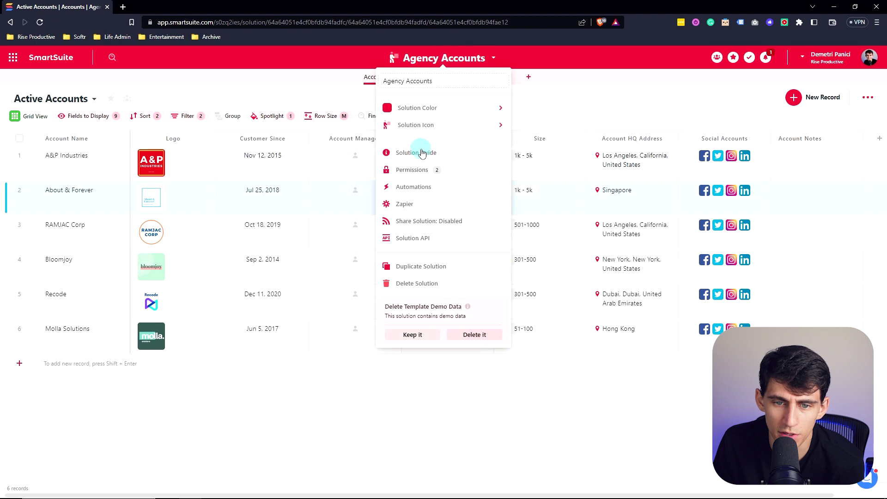
left_click(421, 187)
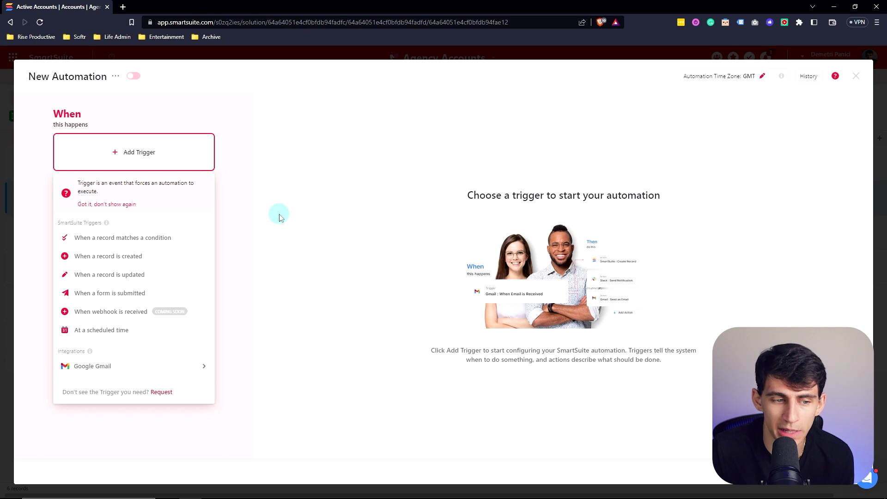
left_click(98, 240)
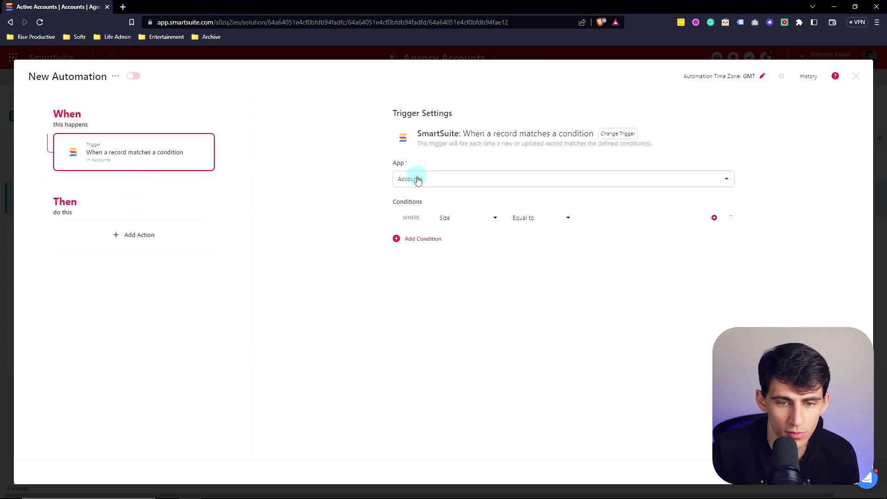
Set the trigger condition to Size equal to 51-100.
left_click(464, 217)
left_click(533, 250)
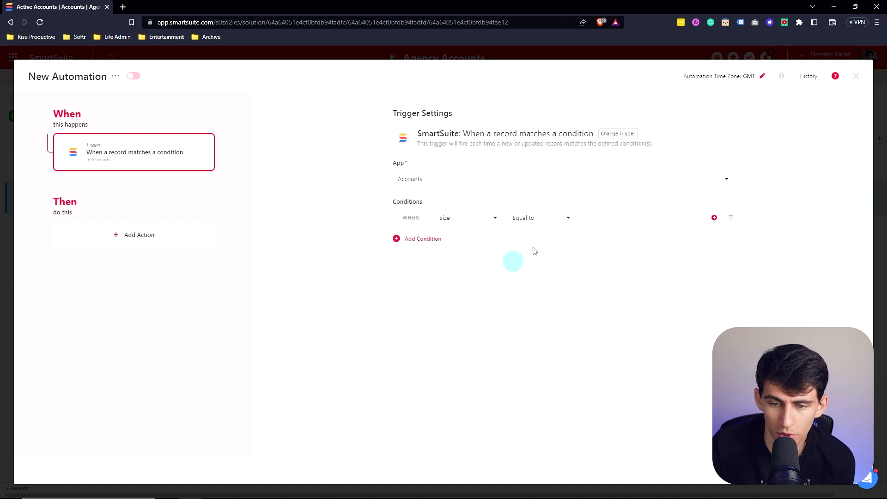
left_click(619, 217)
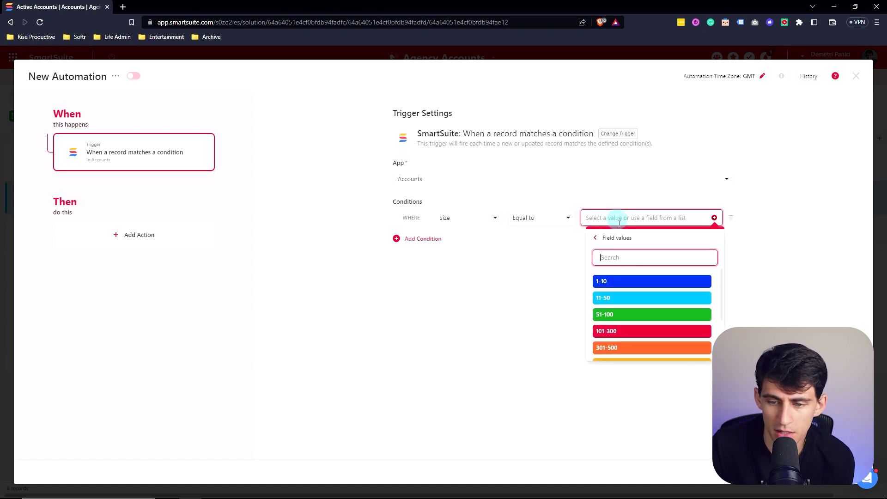
left_click(625, 316)
Add a Slack Send Message action to the automation.
left_click(150, 248)
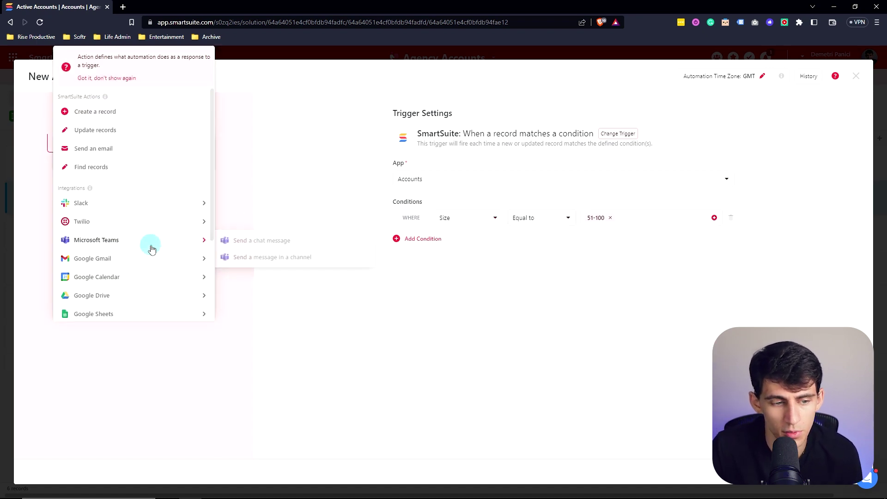
mouse_move(89, 203)
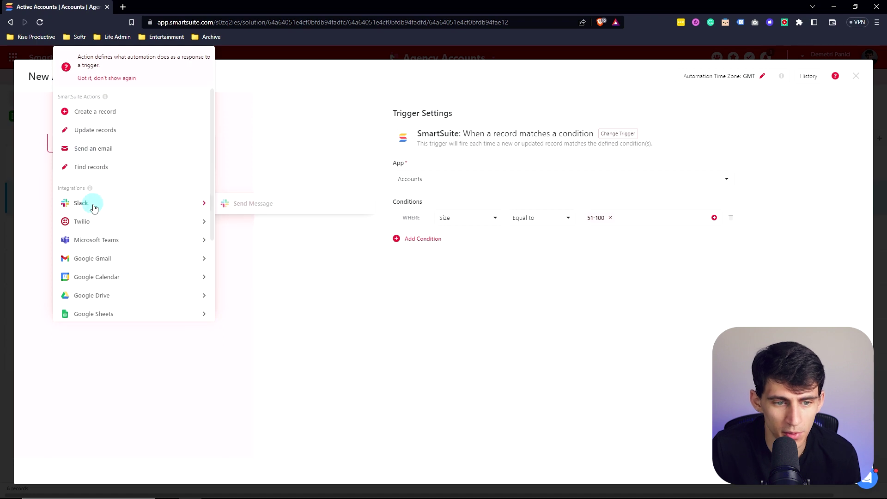
left_click(359, 203)
Connect a new Slack account credential, allowing access to the updates-sales-pipeline channel.
left_click(458, 176)
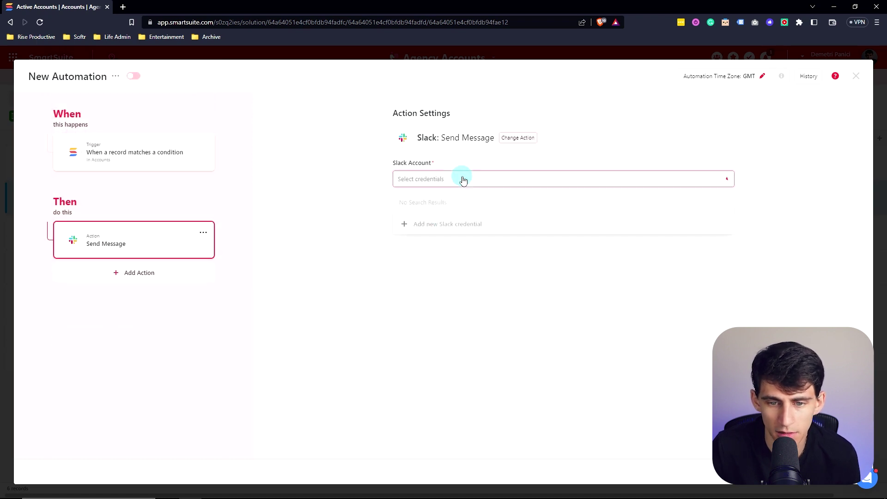
left_click(441, 221)
left_click(179, 272)
type("updat")
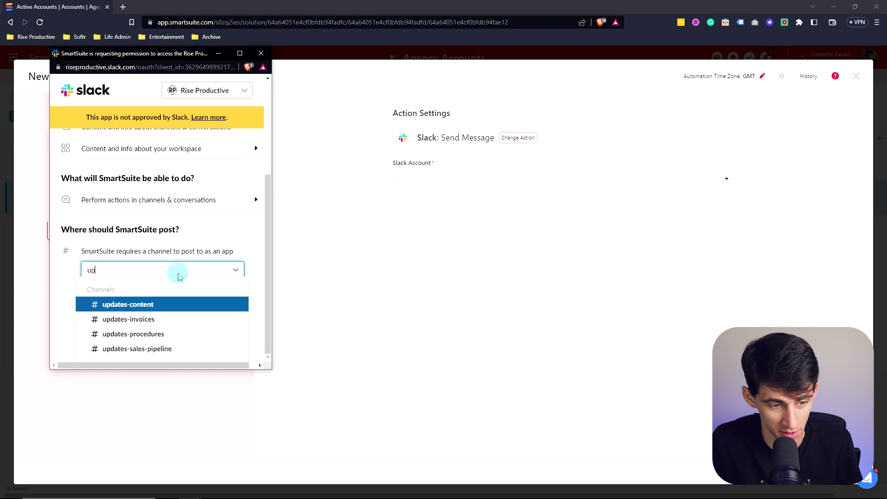
left_click(137, 348)
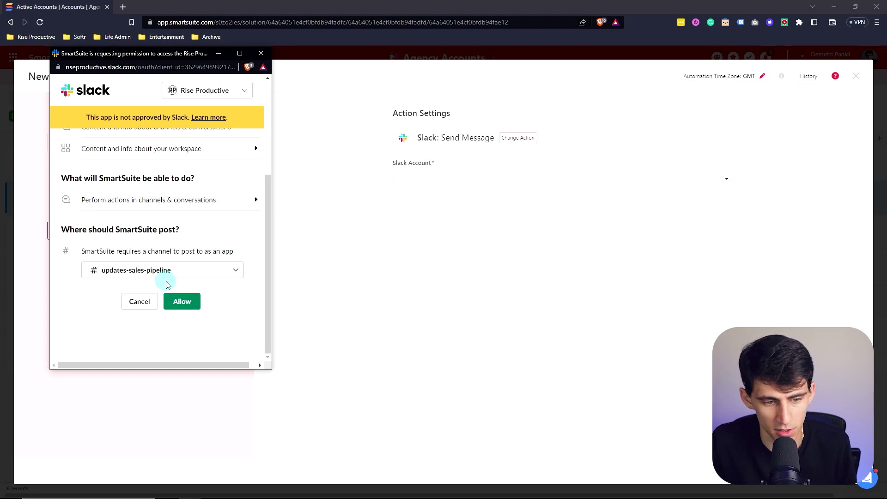
left_click(183, 302)
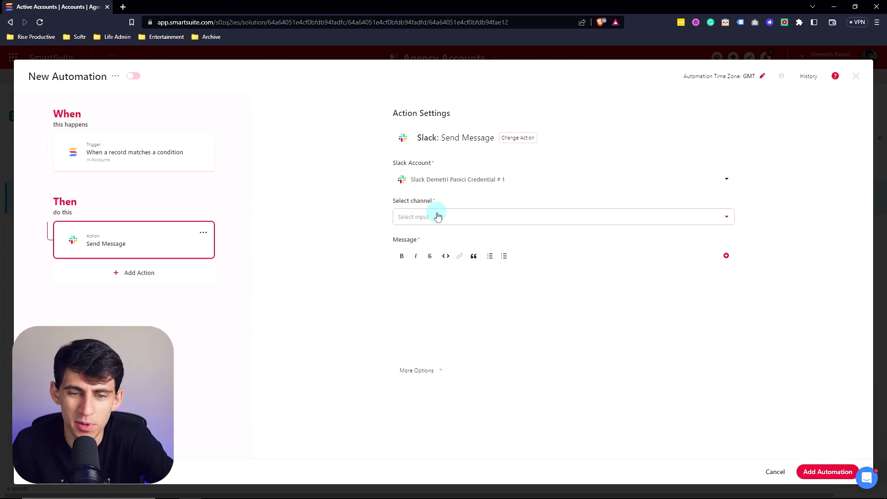
Post to updates-sales-pipeline with the message '[Account Name] was just added to the pipeline'.
left_click(436, 217)
left_click(451, 323)
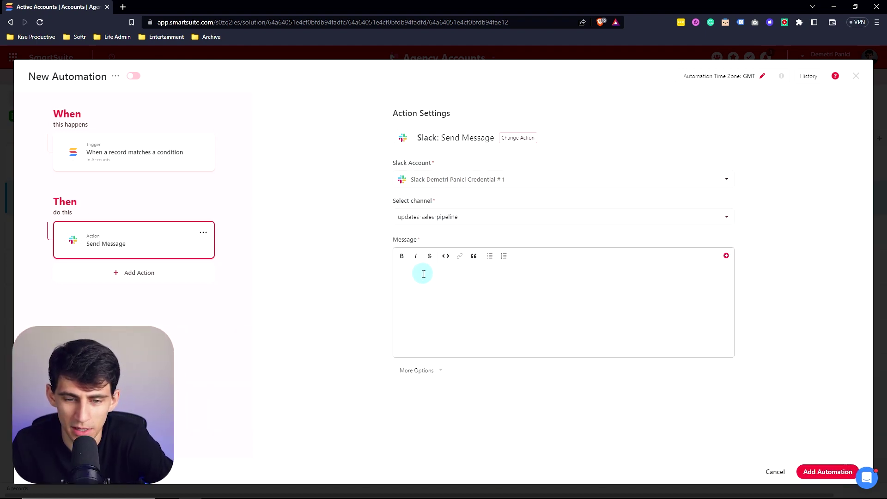
left_click(422, 273)
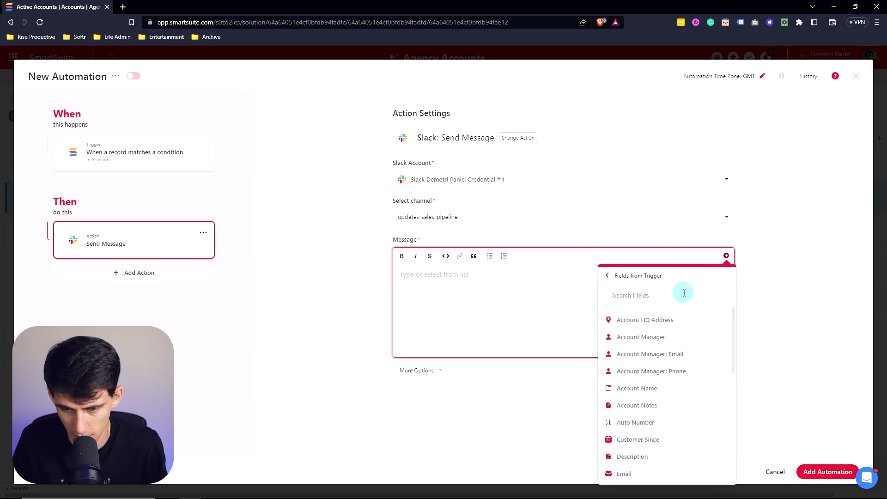
left_click(643, 388)
type("was ju")
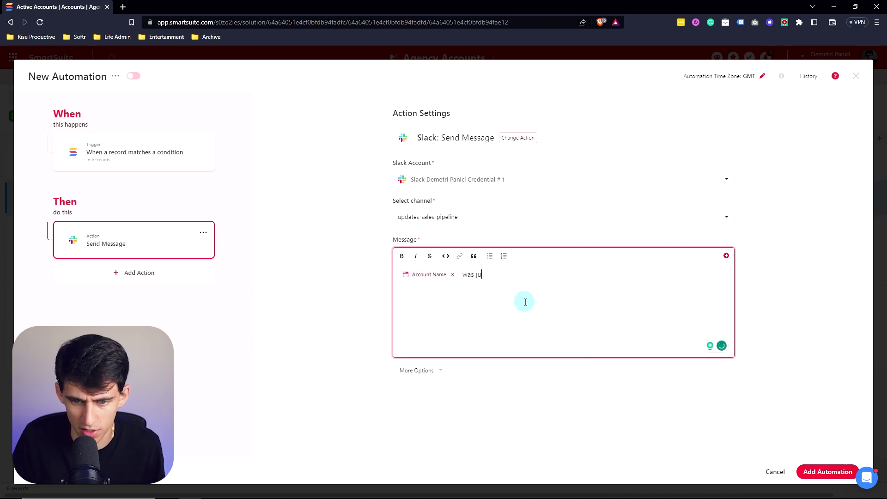
type("st added to the pi")
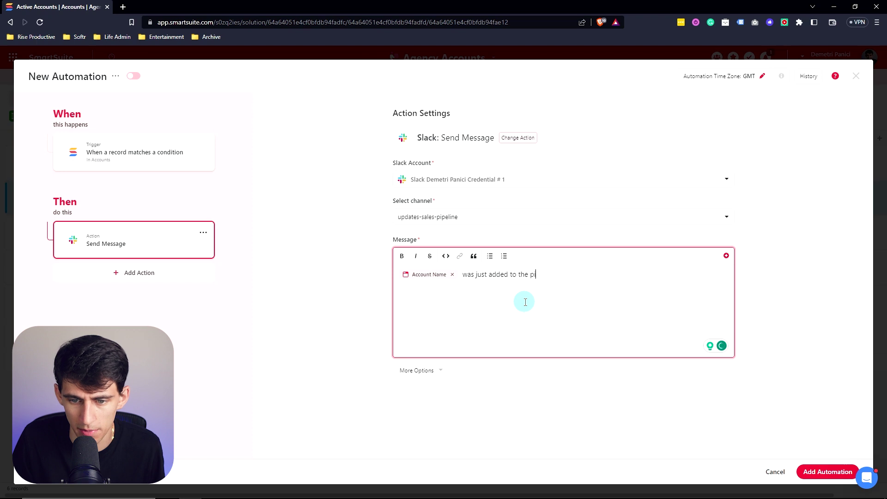
type("peline")
left_click(727, 255)
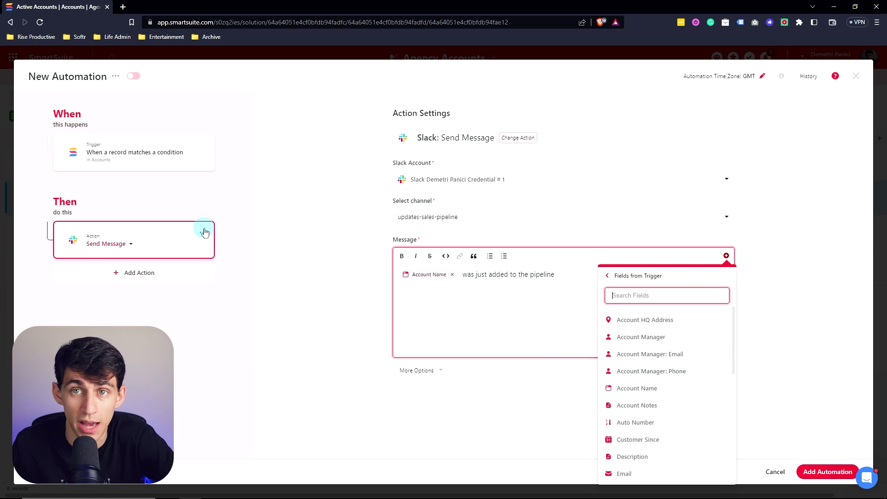
left_click(276, 262)
left_click(149, 158)
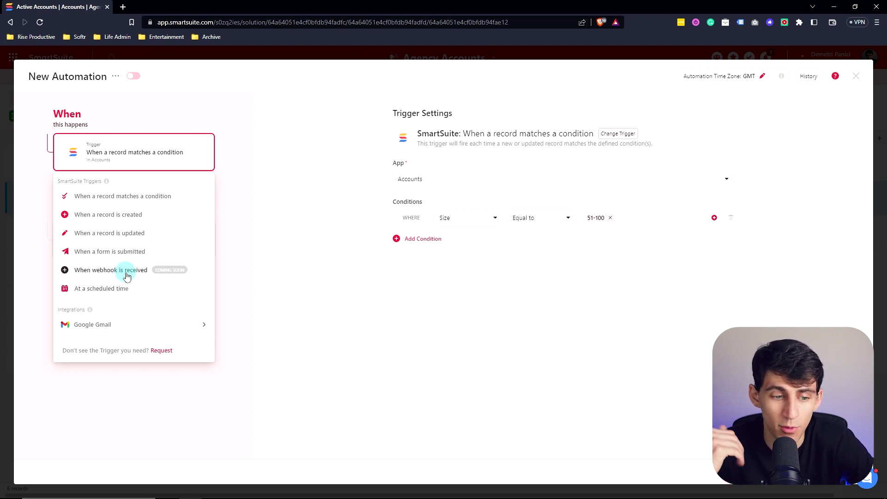
Replace the trigger with Google Gmail's 'When an email is received', keeping the Slack action.
mouse_move(134, 326)
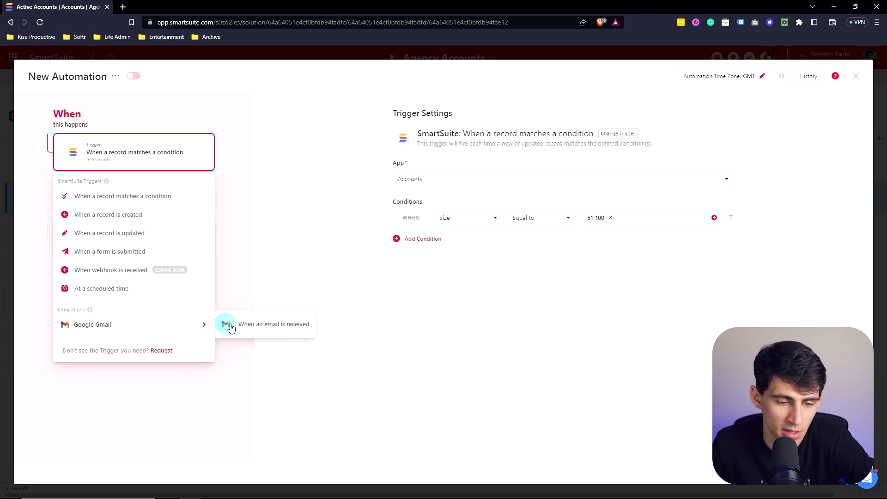
left_click(257, 329)
left_click(481, 308)
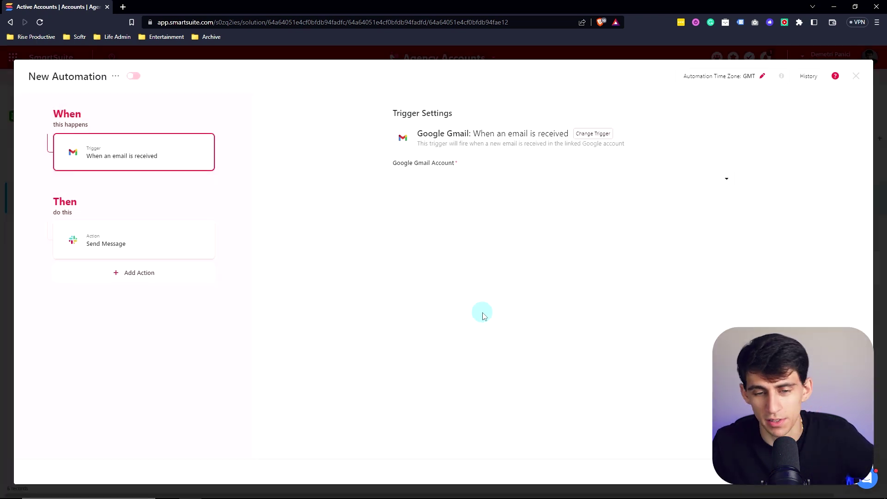
left_click(443, 179)
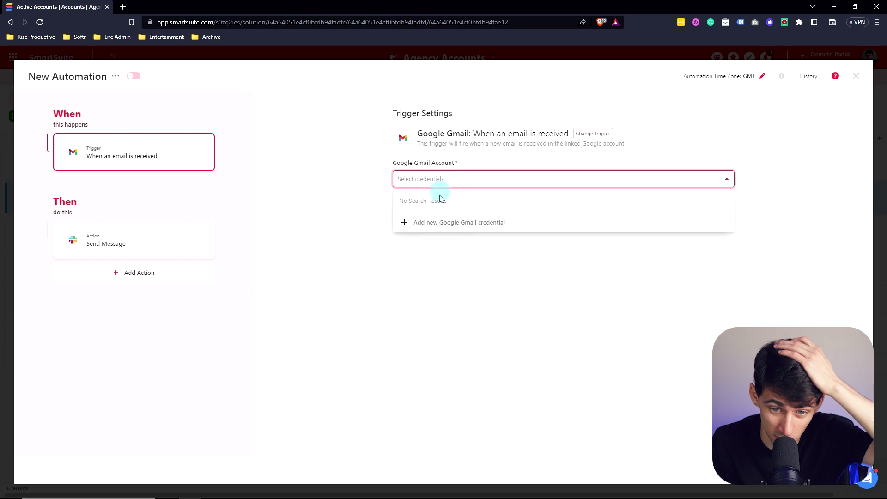
left_click(308, 188)
Add a Google Drive 'Upload a file' action after the Slack Send Message action.
left_click(190, 254)
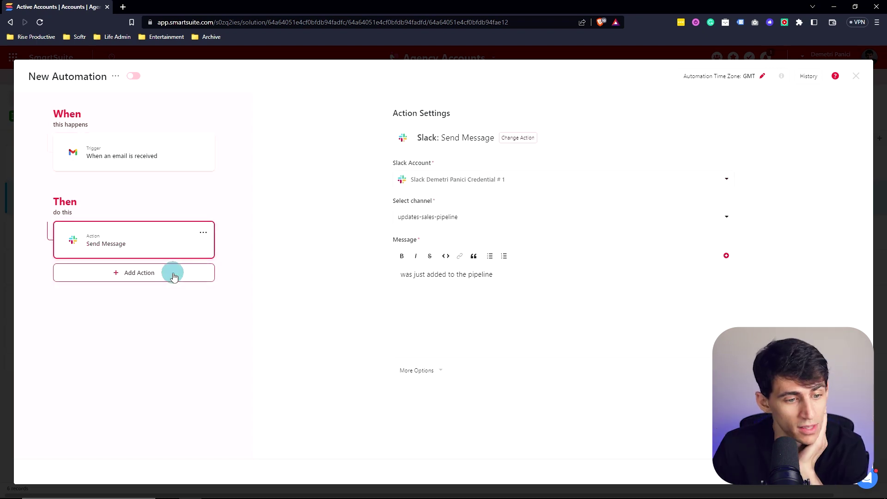
left_click(174, 276)
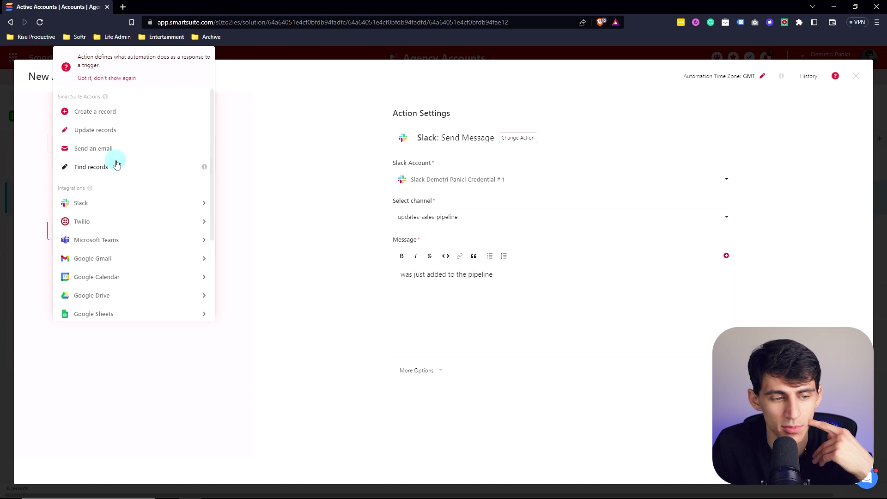
scroll(136, 208, "down", 3)
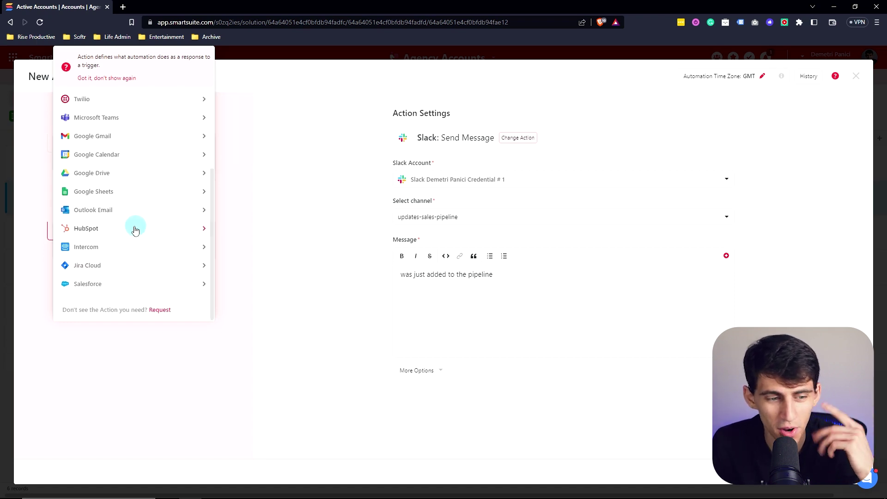
mouse_move(135, 230)
scroll(158, 236, "up", 2)
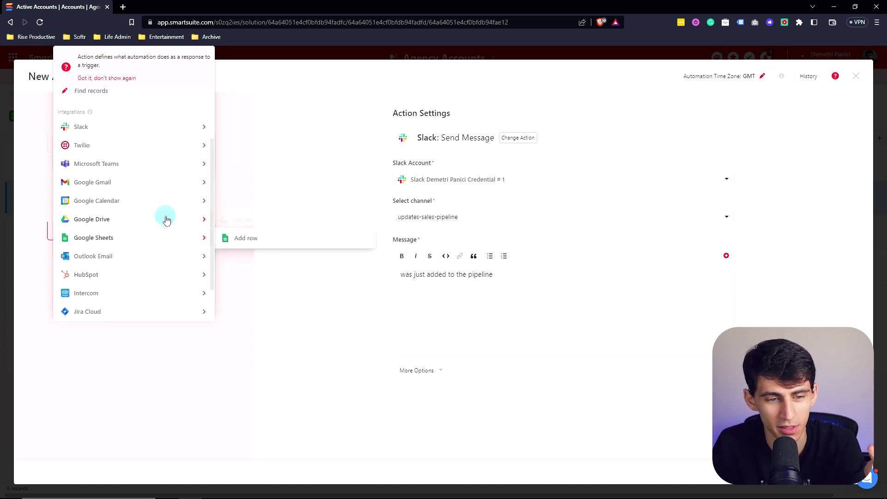
left_click(248, 221)
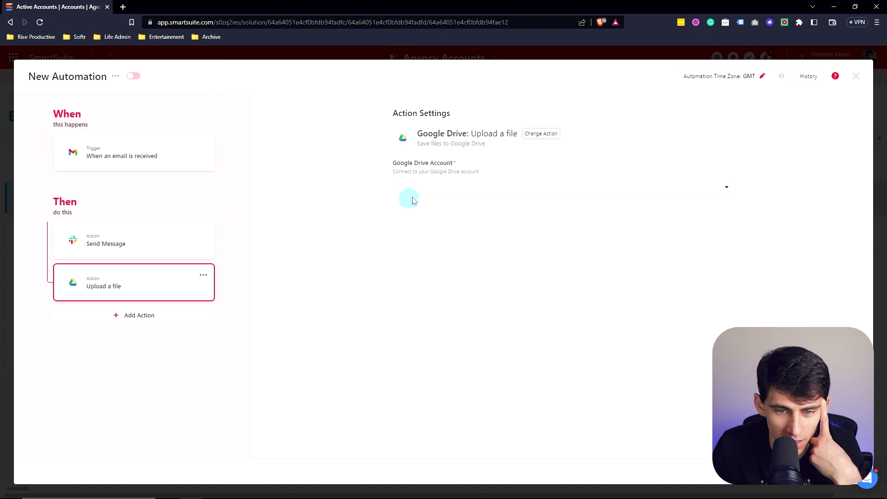
left_click(416, 194)
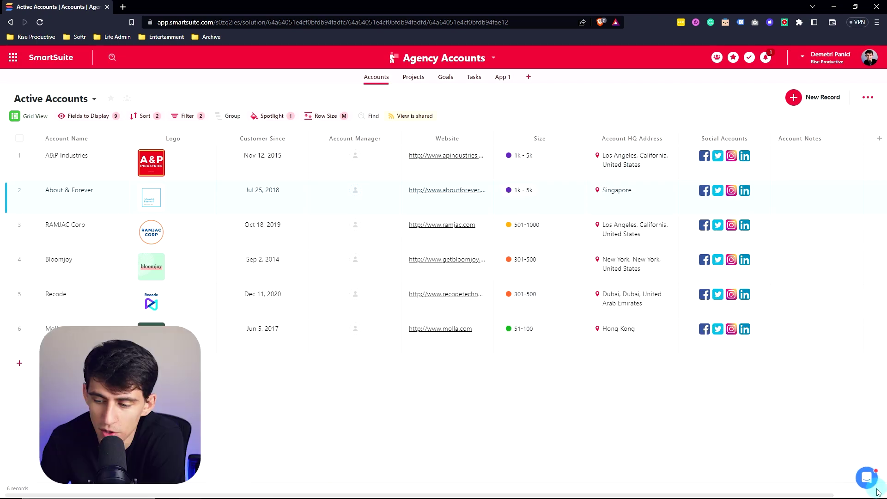
Open the Intercom help messenger, browse its help links, and start a new support message.
left_click(867, 478)
scroll(763, 320, "down", 3)
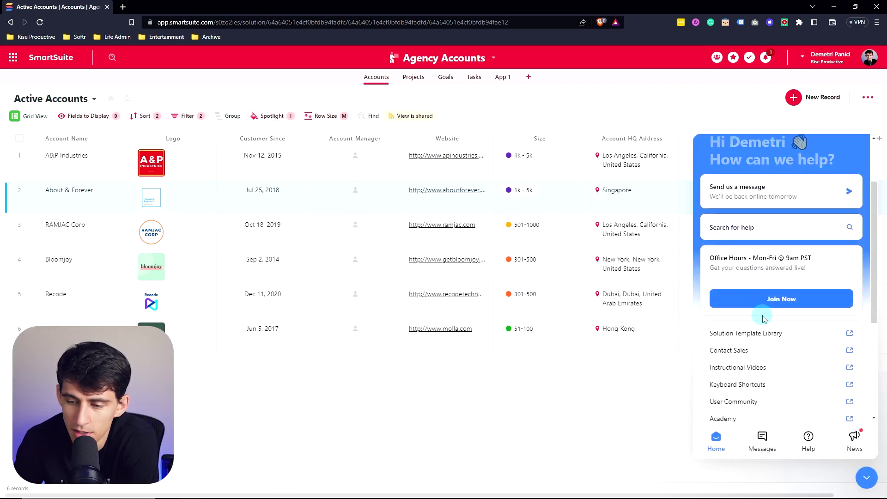
scroll(754, 291, "down", 3)
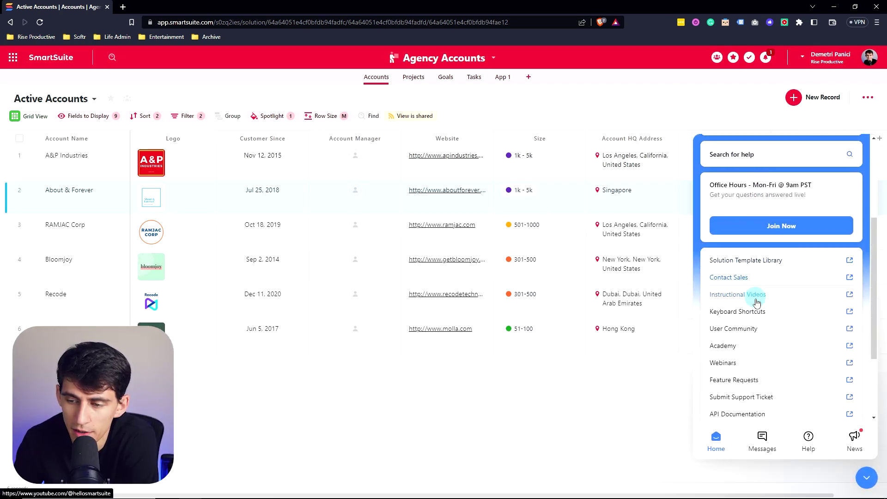
scroll(749, 278, "up", 3)
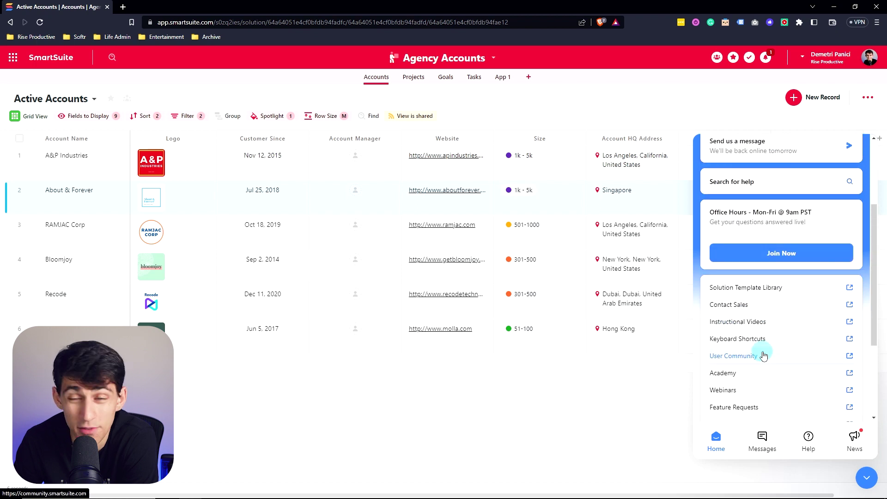
scroll(764, 355, "up", 3)
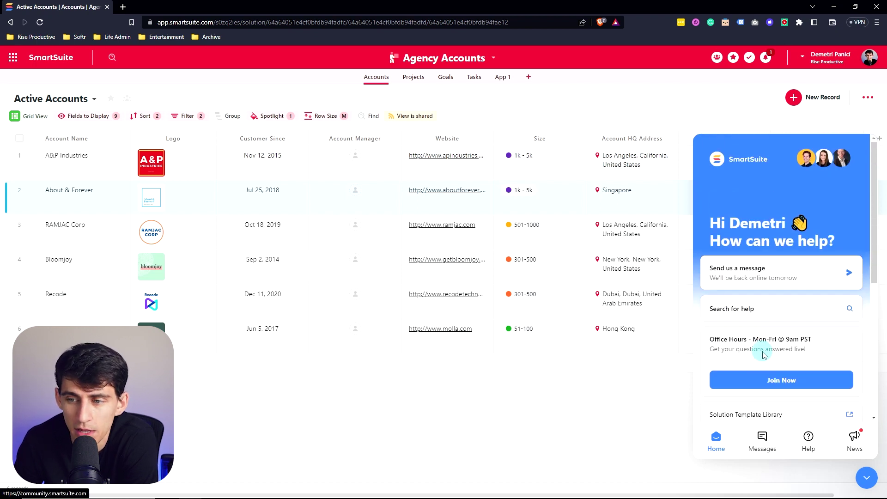
left_click(751, 275)
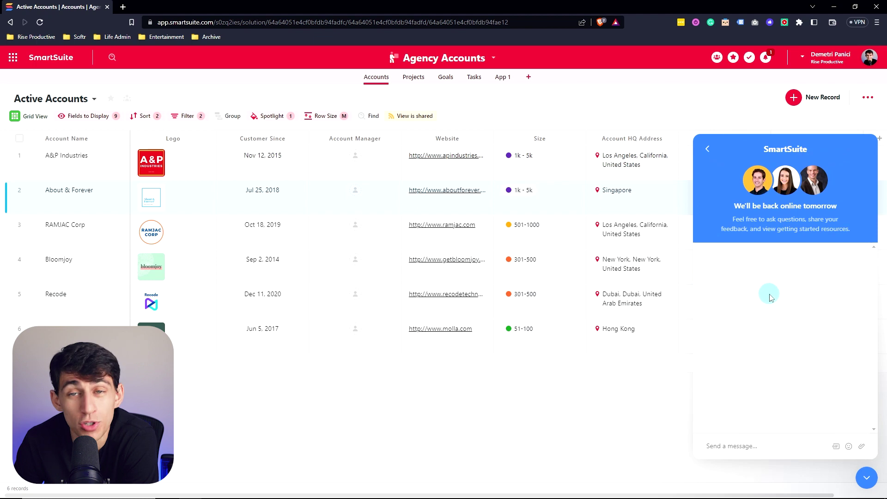